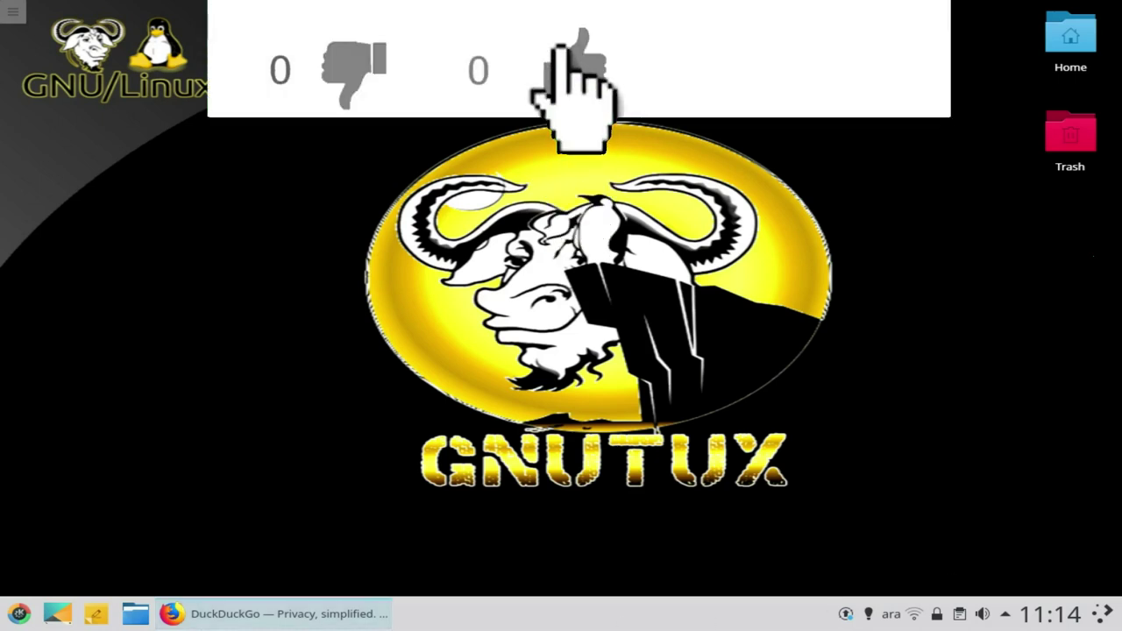
Restore the Firefox window with the DuckDuckGo home page from the taskbar.
{"action": "left_click", "coordinate": [216, 617]}
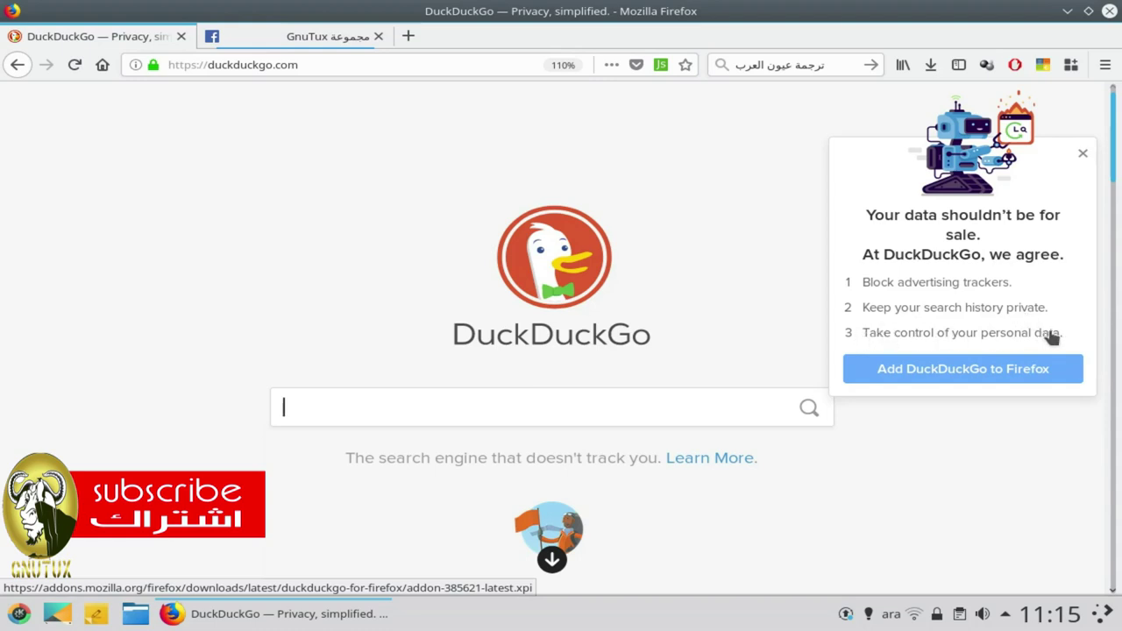
Add DuckDuckGo Privacy Essentials to Firefox, allowing the install and approving its permissions.
{"action": "left_click", "coordinate": [954, 372]}
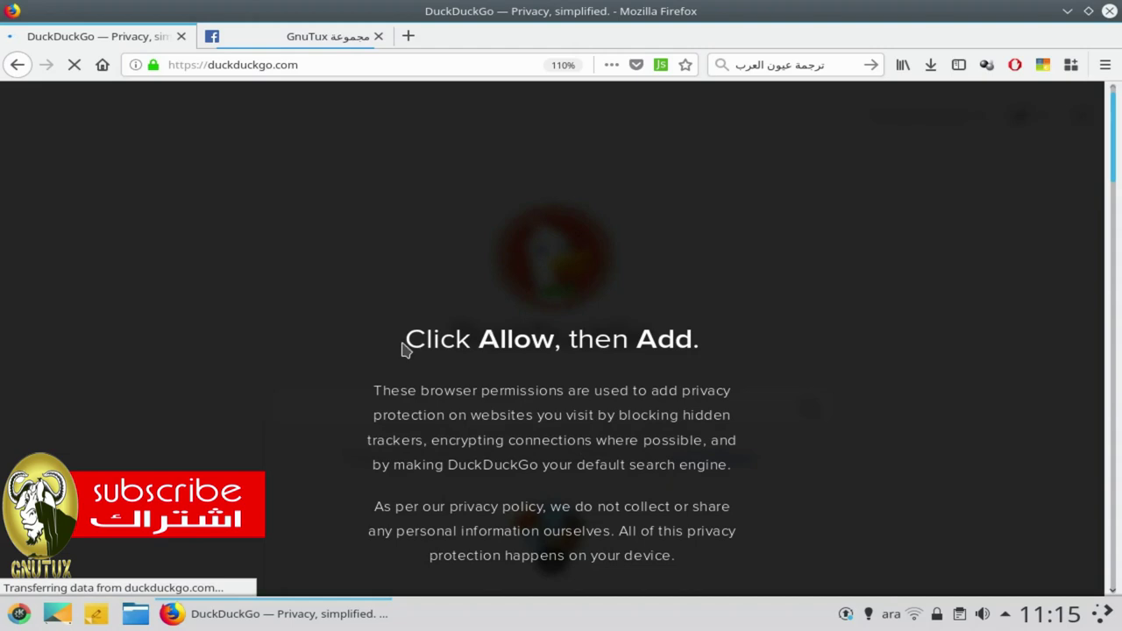
{"action": "left_click_drag", "start_coordinate": [406, 348], "coordinate": [749, 348]}
{"action": "left_click", "coordinate": [751, 359]}
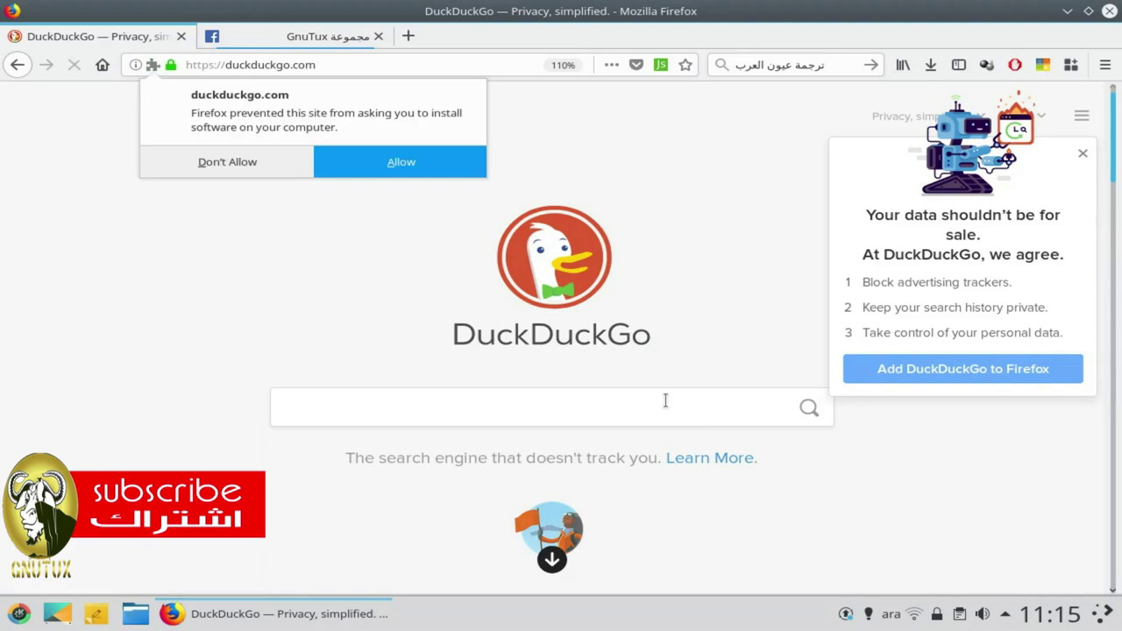
{"action": "left_click", "coordinate": [423, 180]}
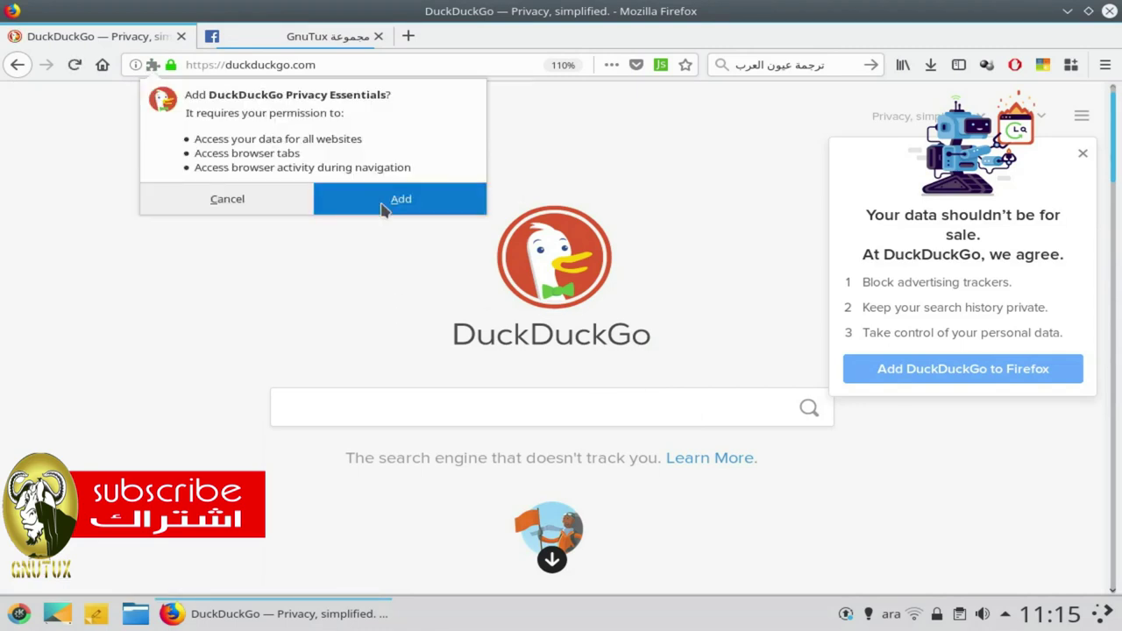
{"action": "left_click", "coordinate": [383, 201]}
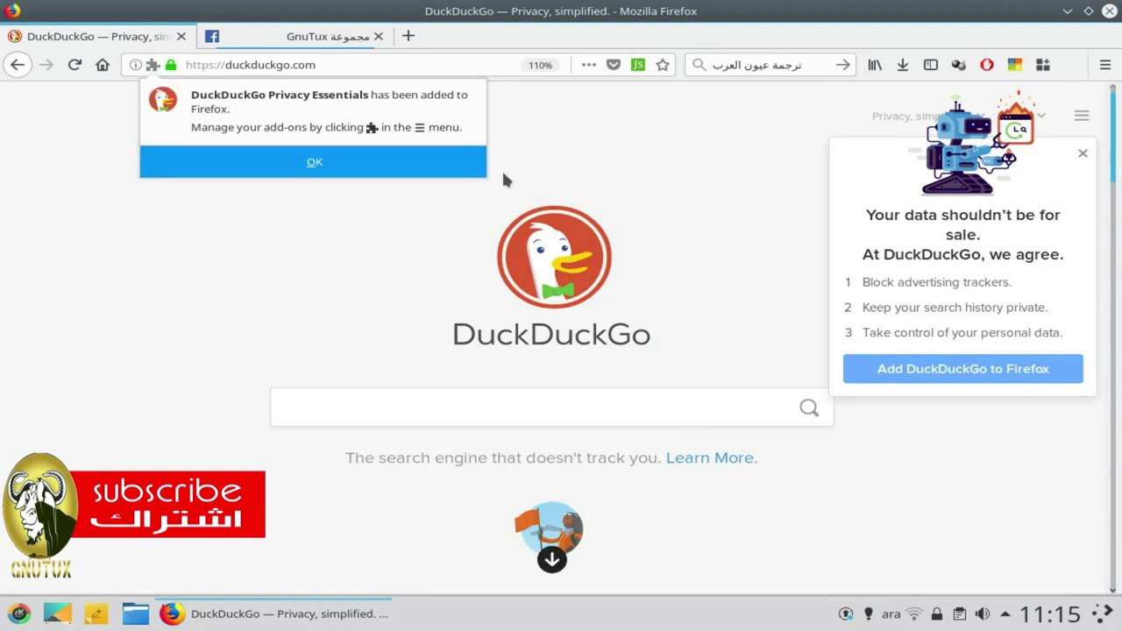
{"action": "left_click", "coordinate": [468, 169]}
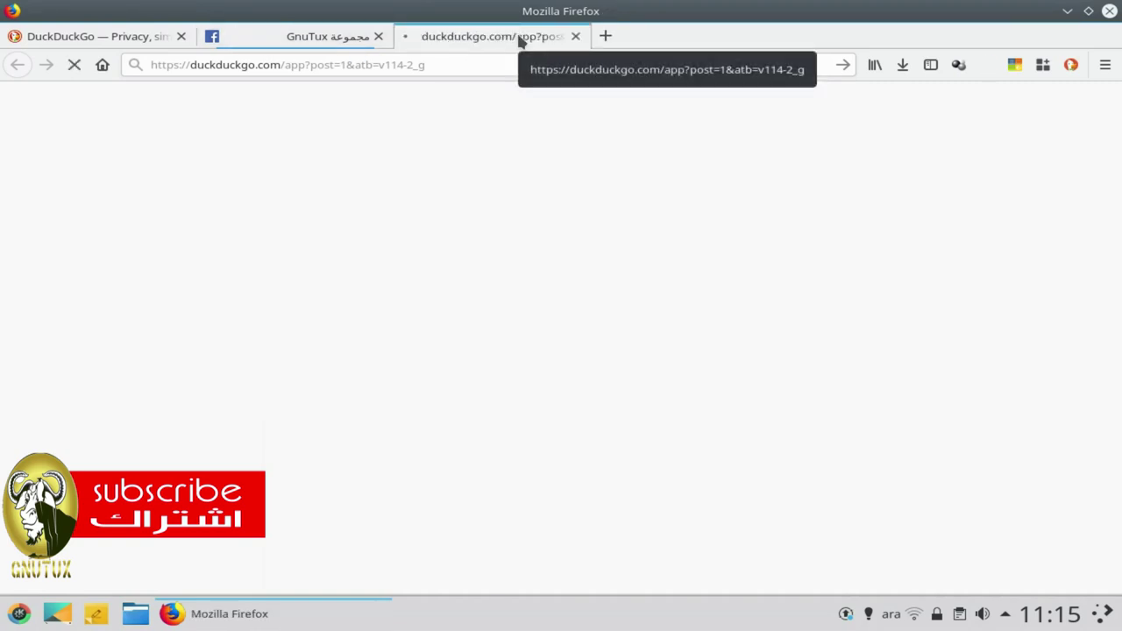
Switch to the GnuTux Facebook group tab and glance over its page.
{"action": "left_click", "coordinate": [325, 39]}
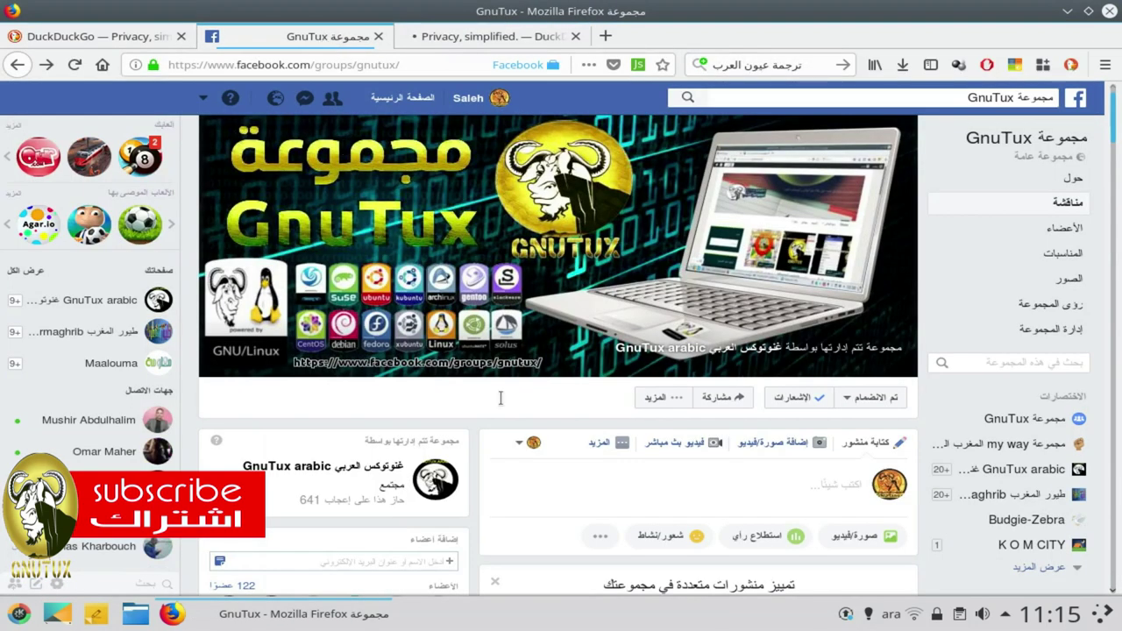
{"action": "scroll", "coordinate": [419, 365], "scroll_direction": "down", "scroll_amount": 3}
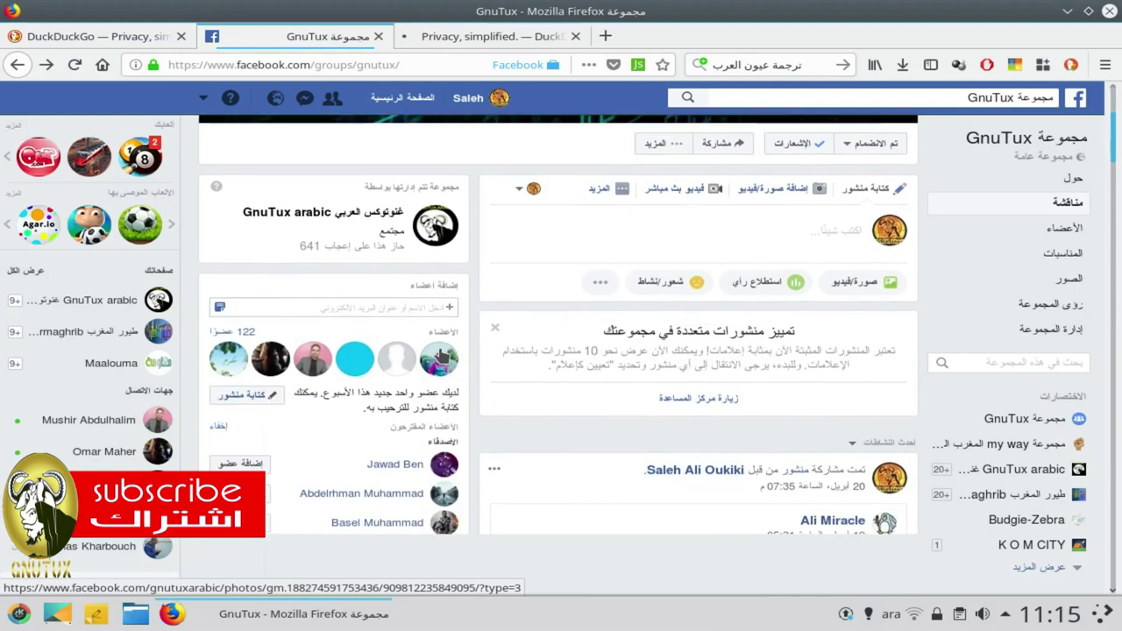
{"action": "scroll", "coordinate": [420, 365], "scroll_direction": "up", "scroll_amount": 3}
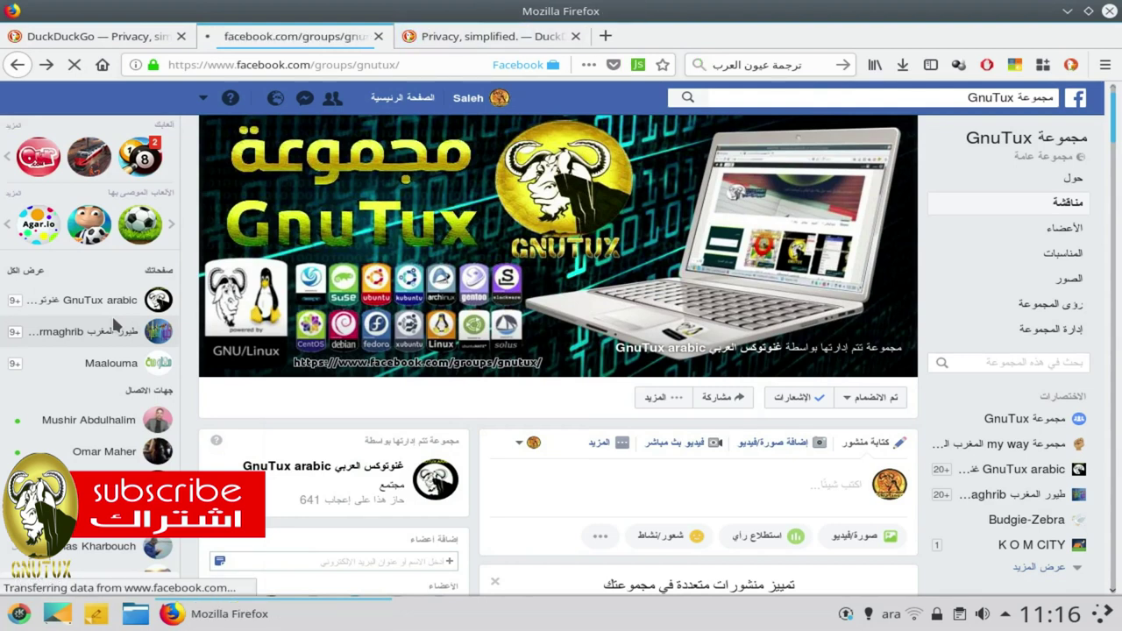
{"action": "left_click", "coordinate": [470, 35]}
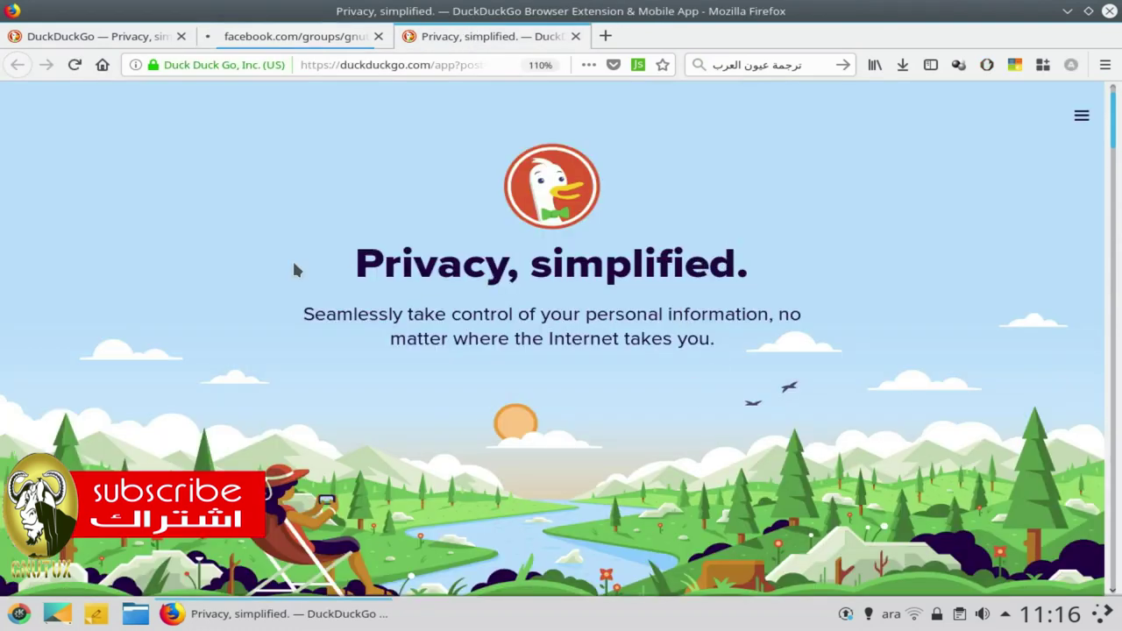
{"action": "left_click_drag", "start_coordinate": [770, 332], "coordinate": [365, 161]}
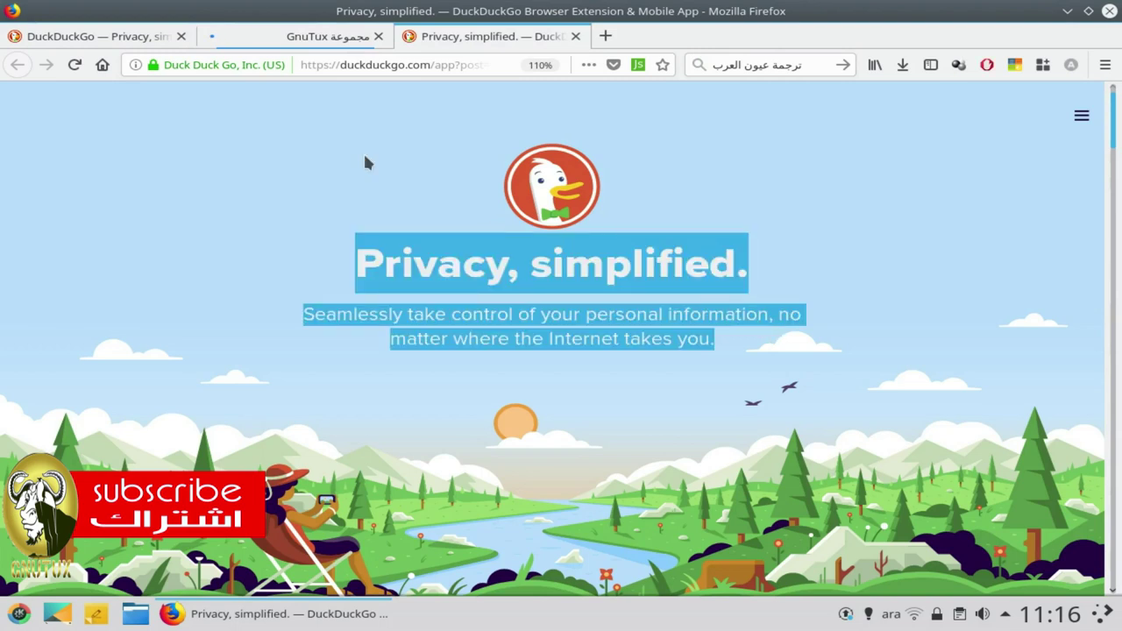
{"action": "left_click", "coordinate": [299, 140]}
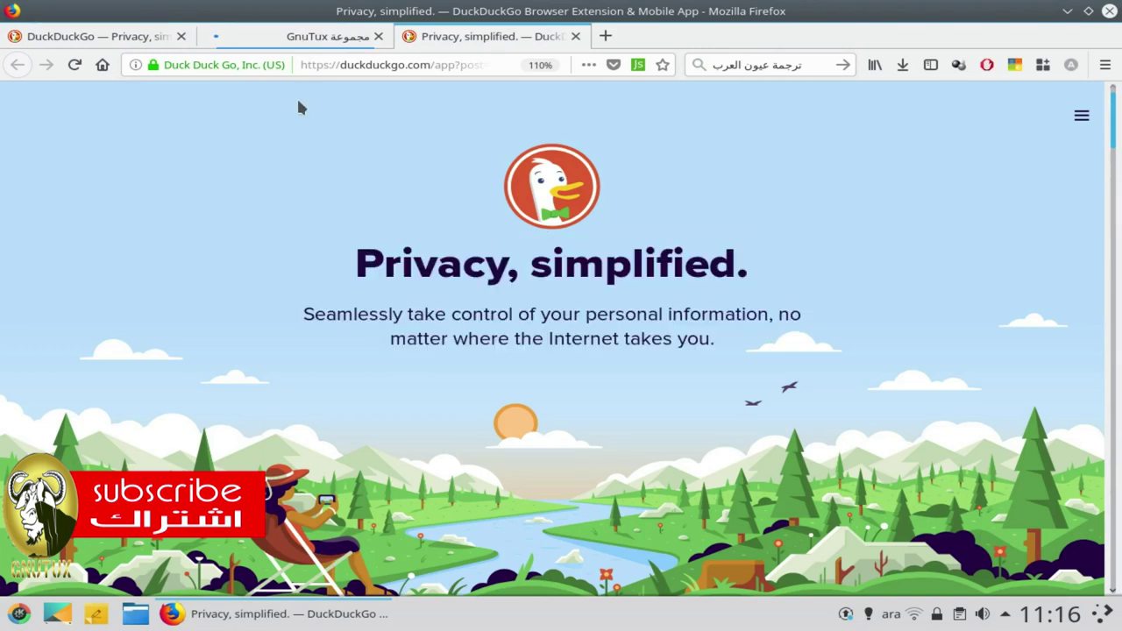
{"action": "left_click", "coordinate": [316, 40]}
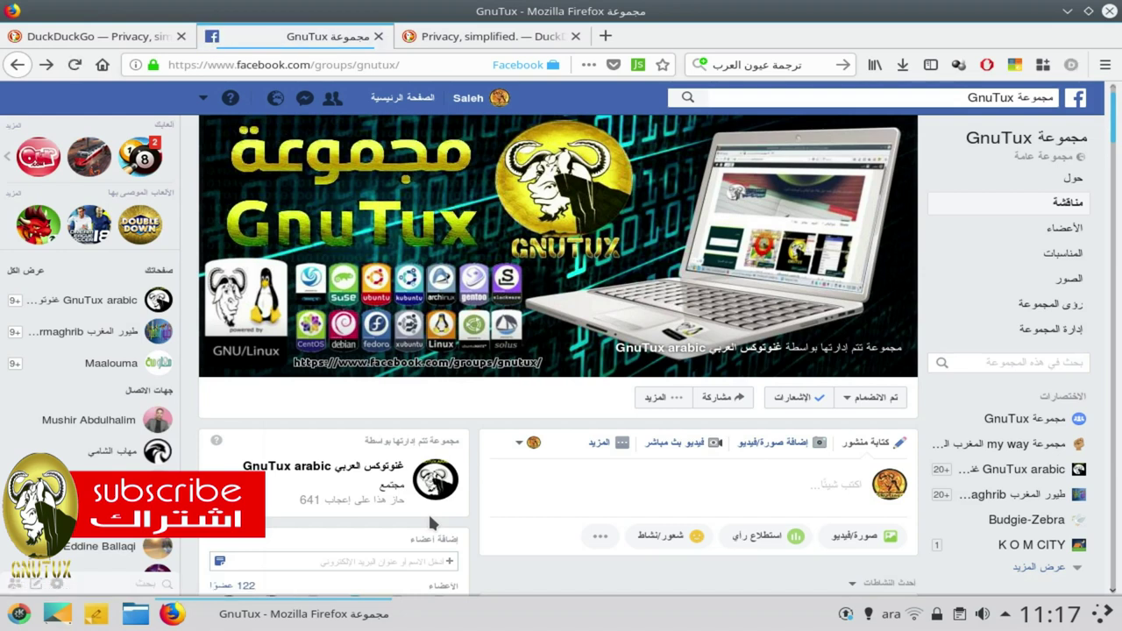
Open DuckDuckGo's facebook.com report and review its bad privacy practices.
{"action": "left_click", "coordinate": [1075, 65]}
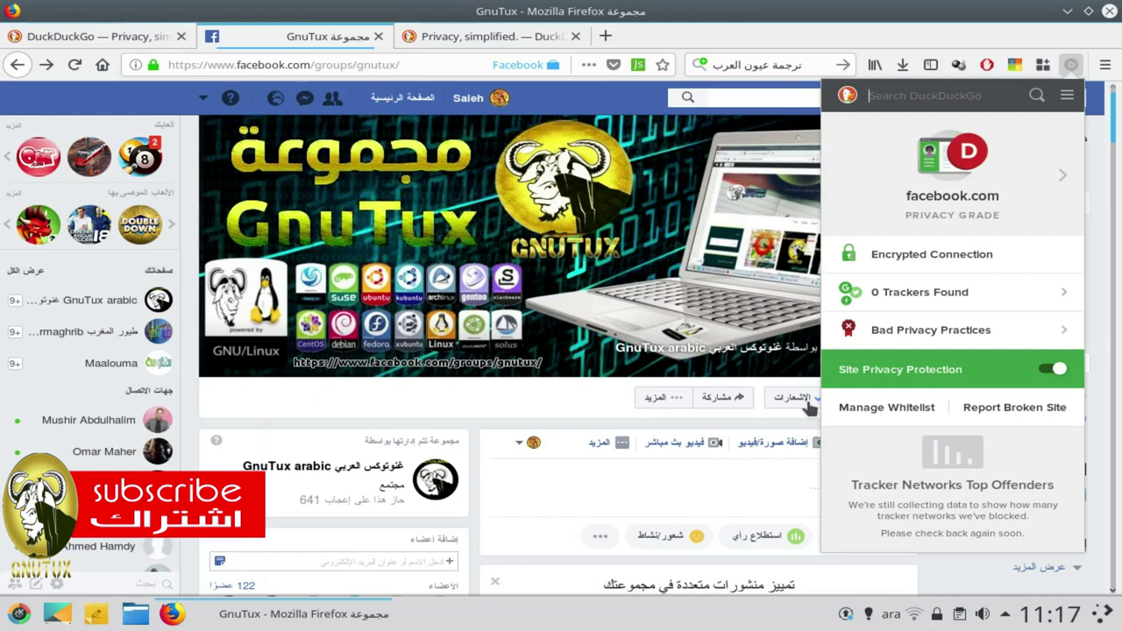
{"action": "left_click", "coordinate": [914, 332]}
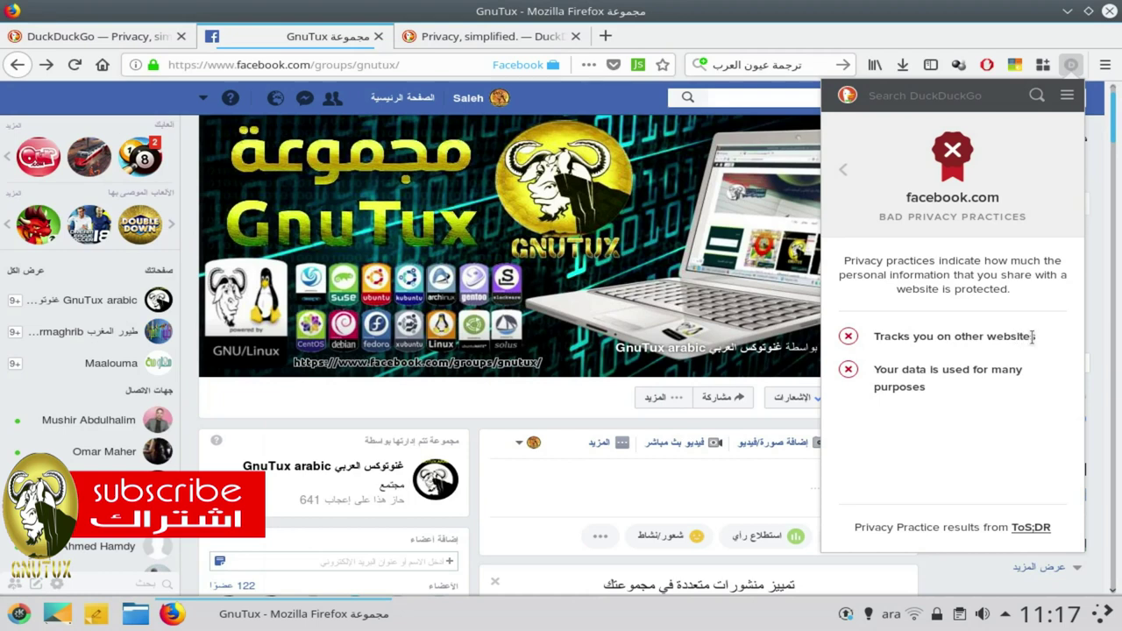
{"action": "left_click_drag", "start_coordinate": [1034, 336], "coordinate": [875, 335]}
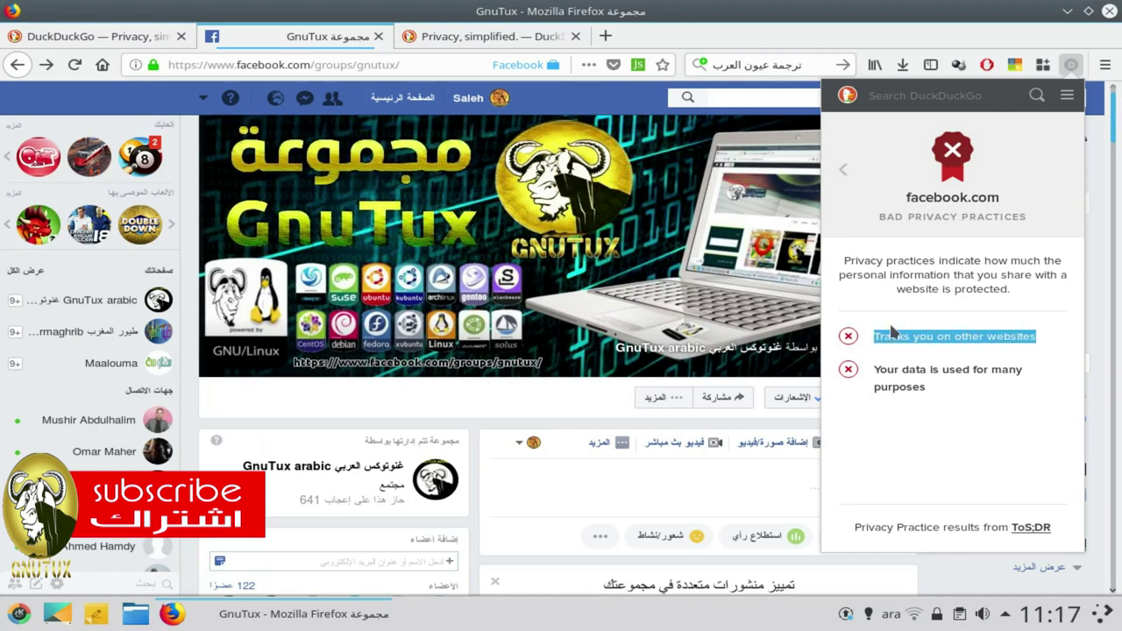
{"action": "left_click", "coordinate": [877, 369]}
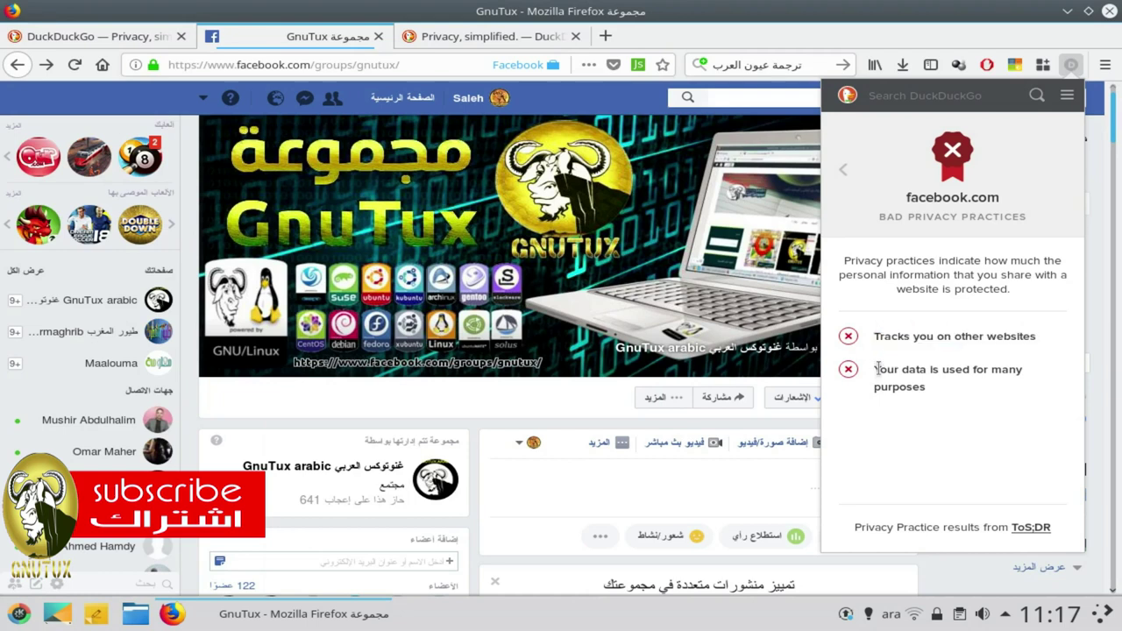
{"action": "left_click_drag", "start_coordinate": [876, 369], "coordinate": [949, 392]}
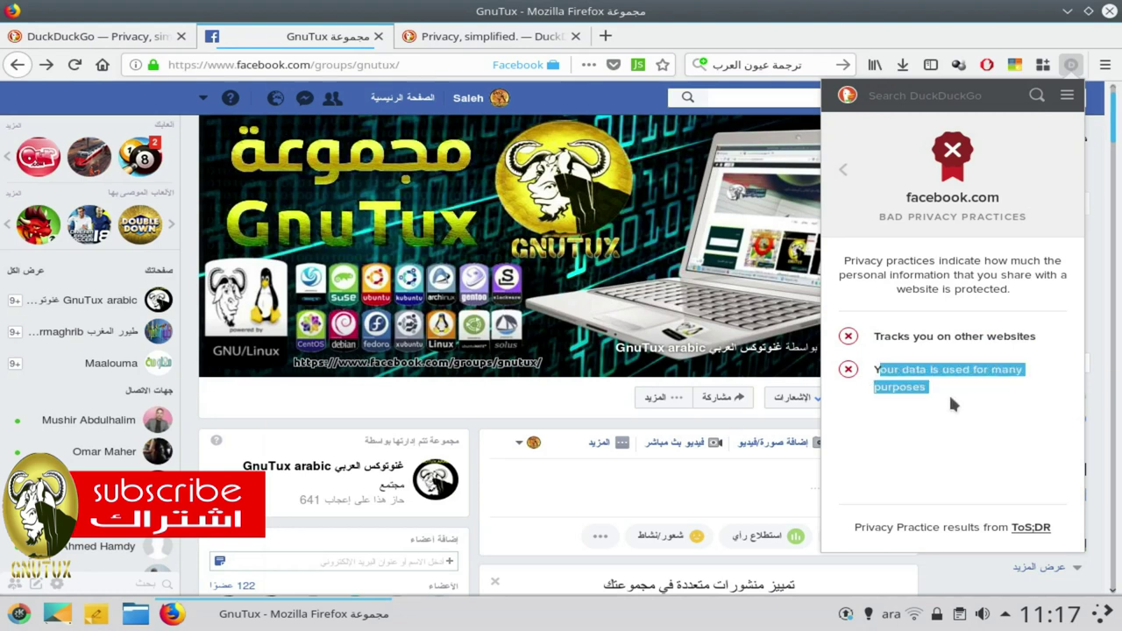
{"action": "left_click", "coordinate": [888, 381]}
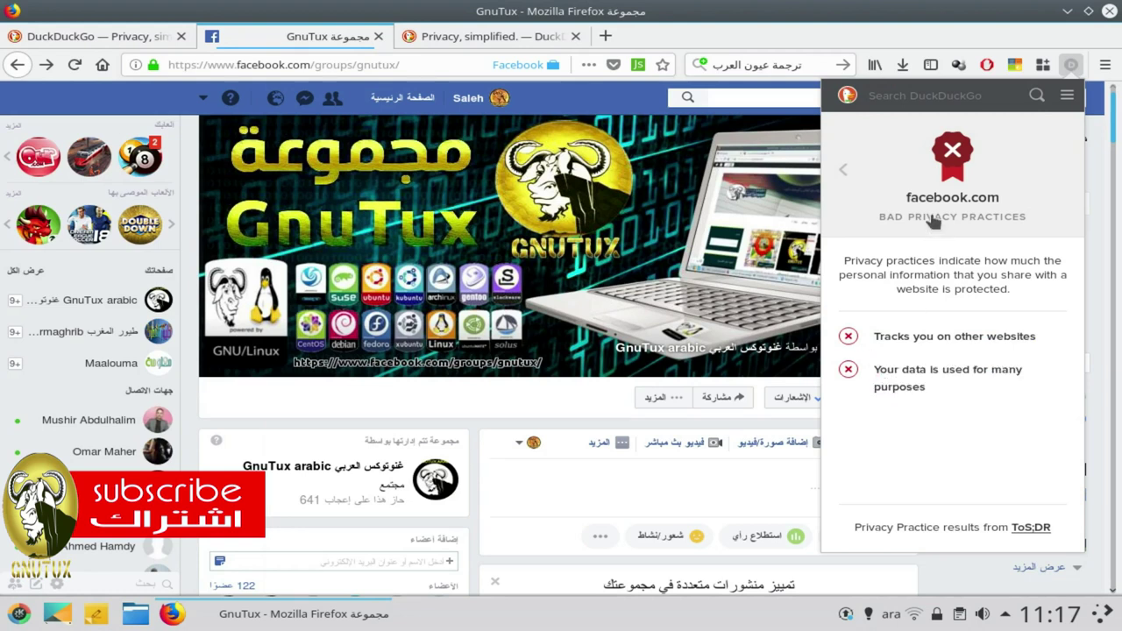
Check facebook.com's trackers found list, then return to the grade D summary.
{"action": "left_click", "coordinate": [845, 166]}
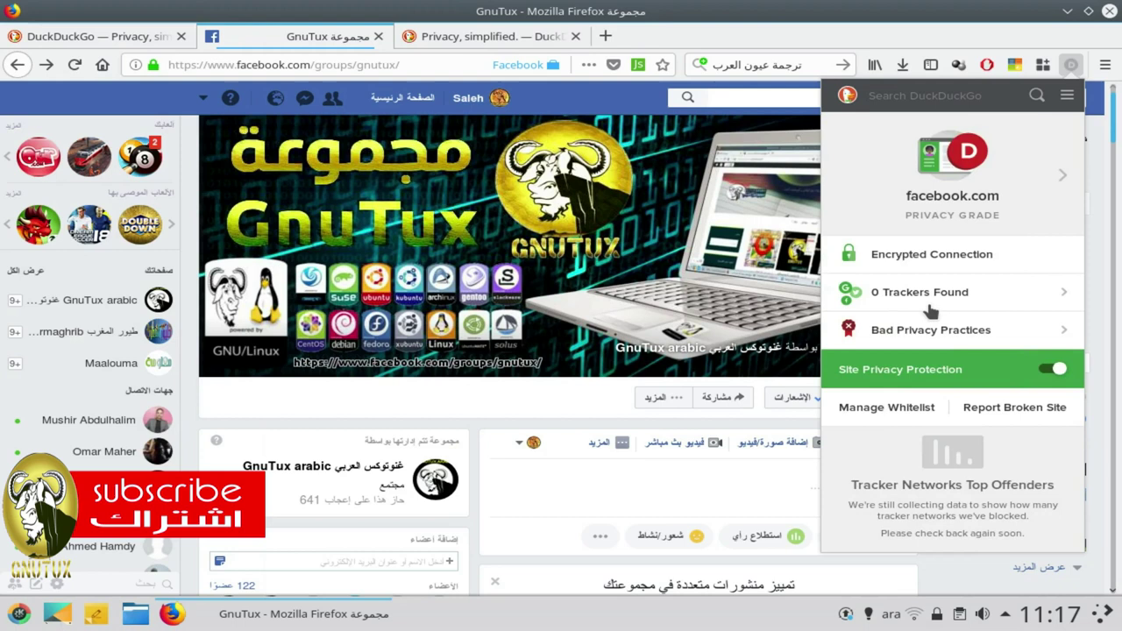
{"action": "left_click", "coordinate": [933, 299]}
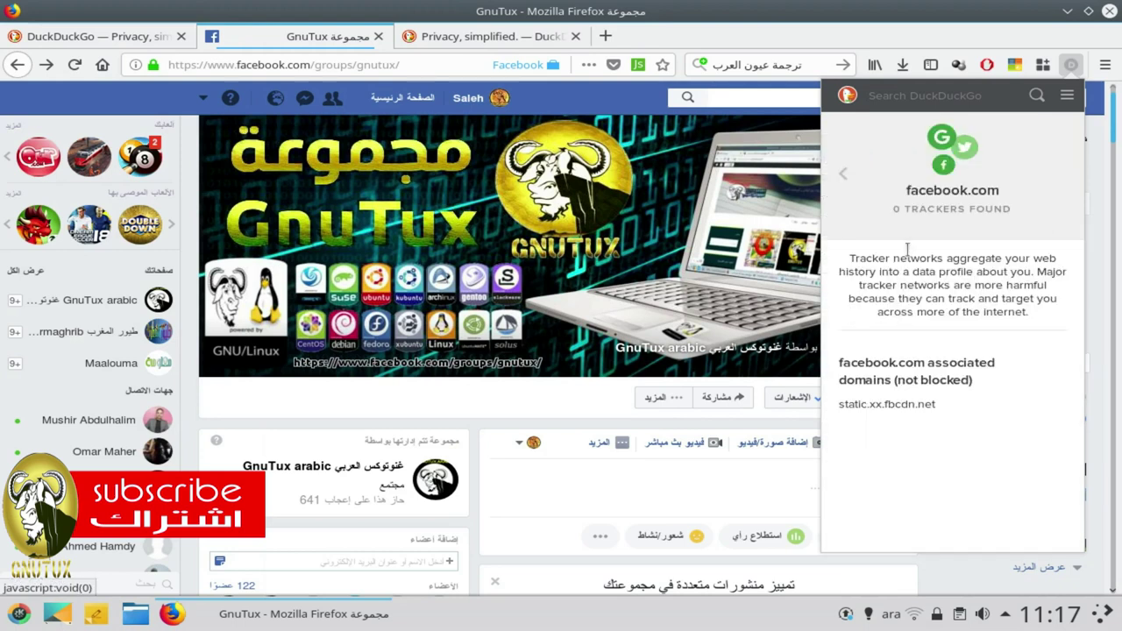
{"action": "left_click", "coordinate": [852, 184]}
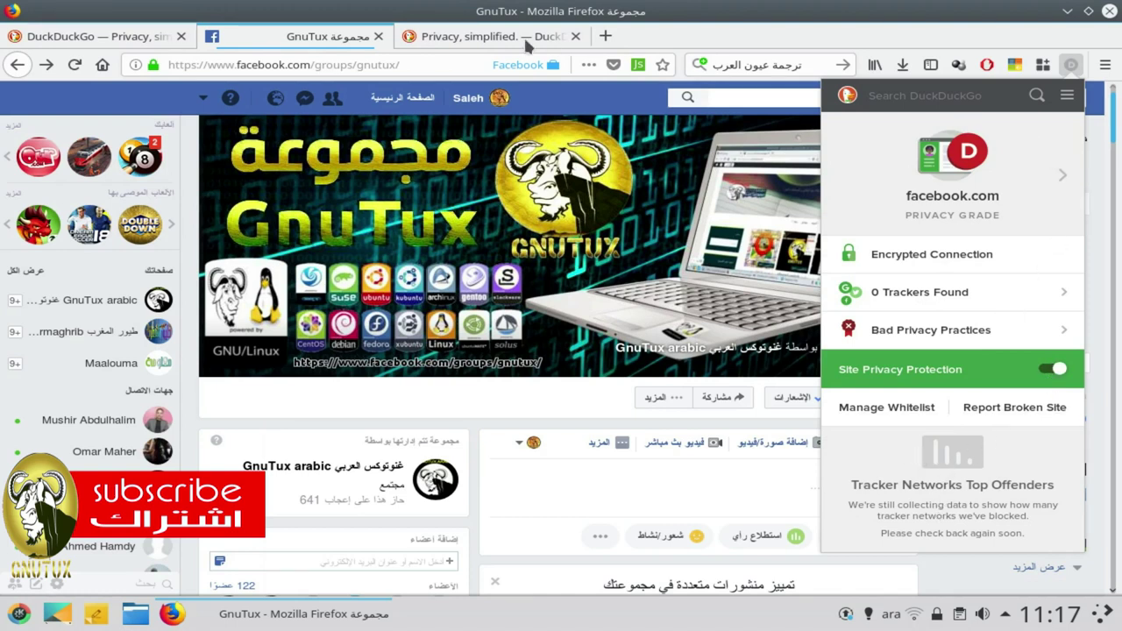
Open a new tab and load archive.org, switching the keyboard from Arabic to French.
{"action": "left_click", "coordinate": [605, 37]}
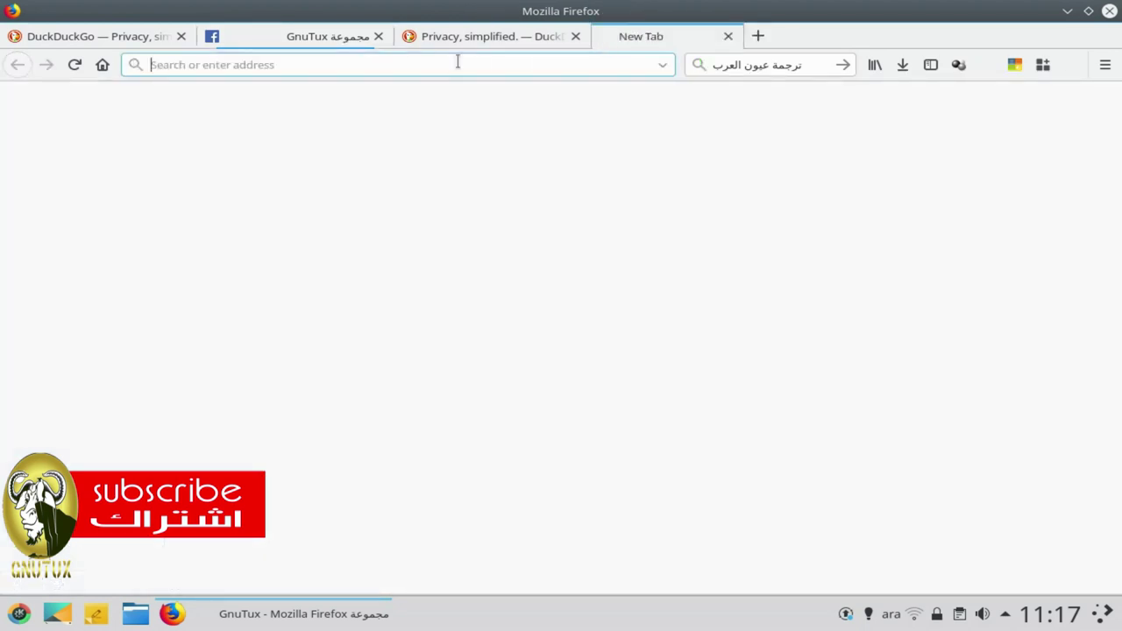
{"action": "type", "text": "بشؤ"}
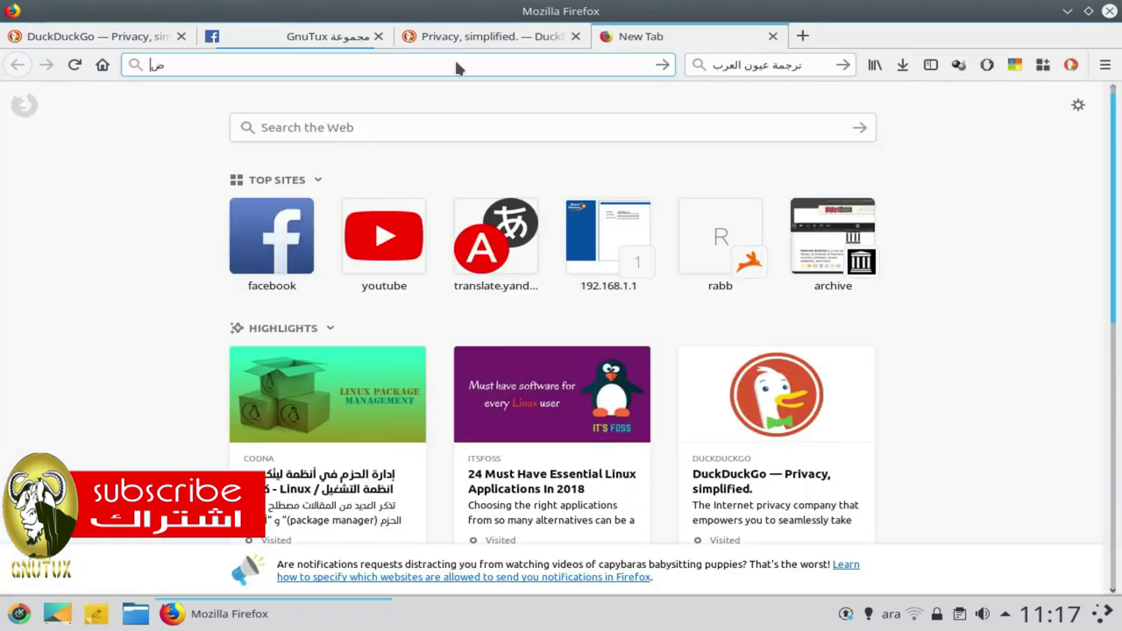
{"action": "key", "text": "BackSpace"}
{"action": "key", "text": "BackSpace"}
{"action": "key", "text": "BackSpace"}
{"action": "key", "text": "alt+shift"}
{"action": "type", "text": "arch"}
{"action": "key", "text": "Escape"}
{"action": "type", "text": "ive"}
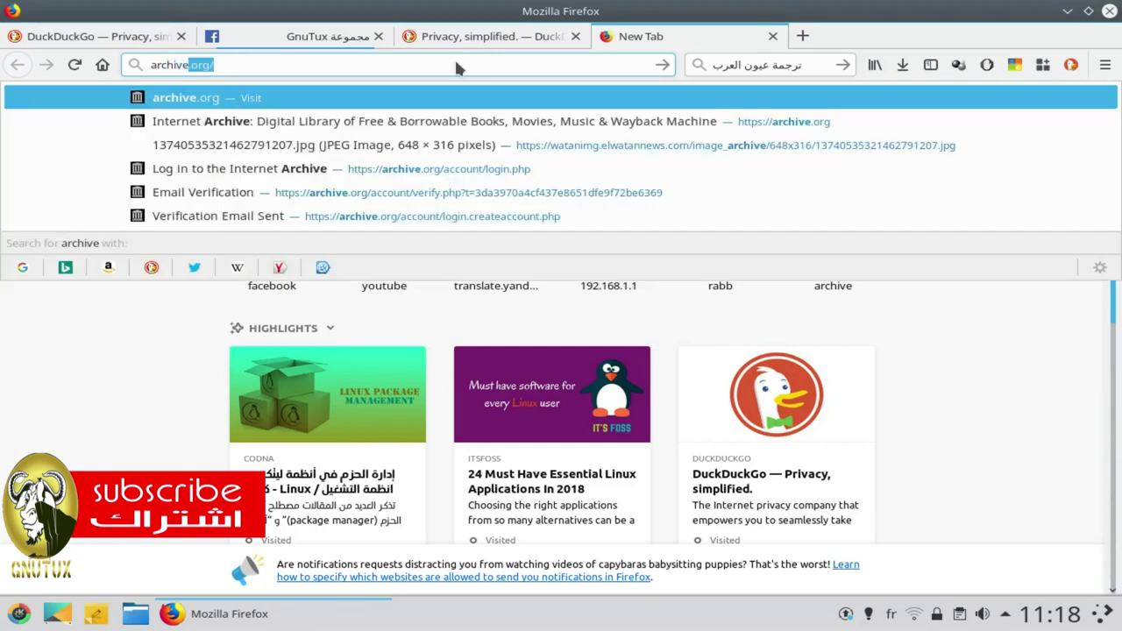
{"action": "key", "text": "Return"}
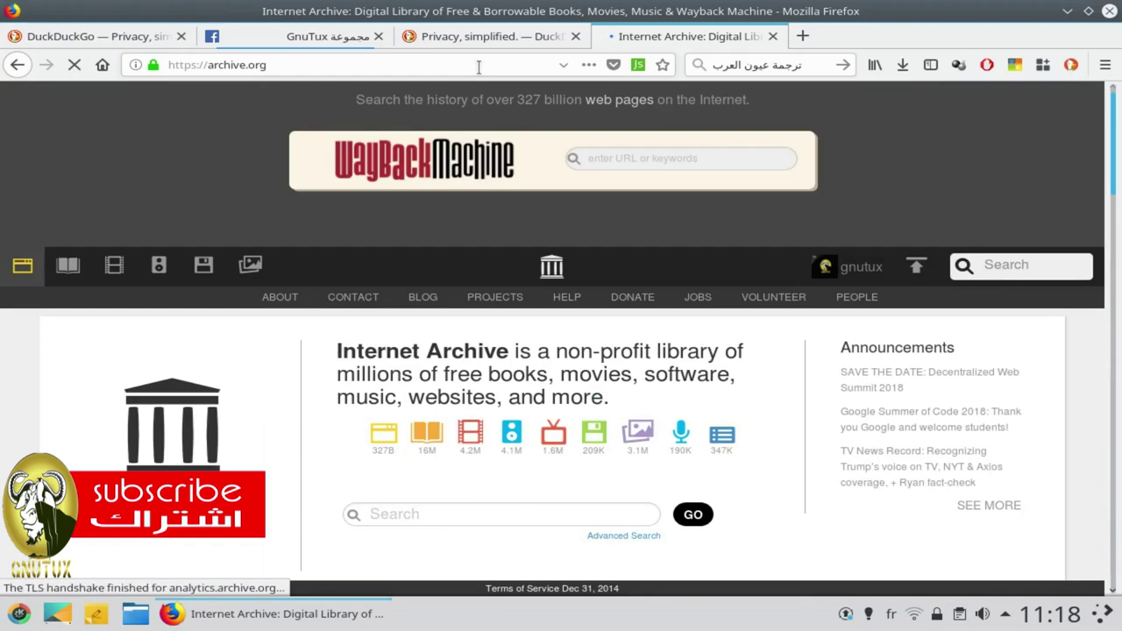
Check archive.org's DuckDuckGo report: grade B with unknown privacy practices.
{"action": "left_click", "coordinate": [1072, 66]}
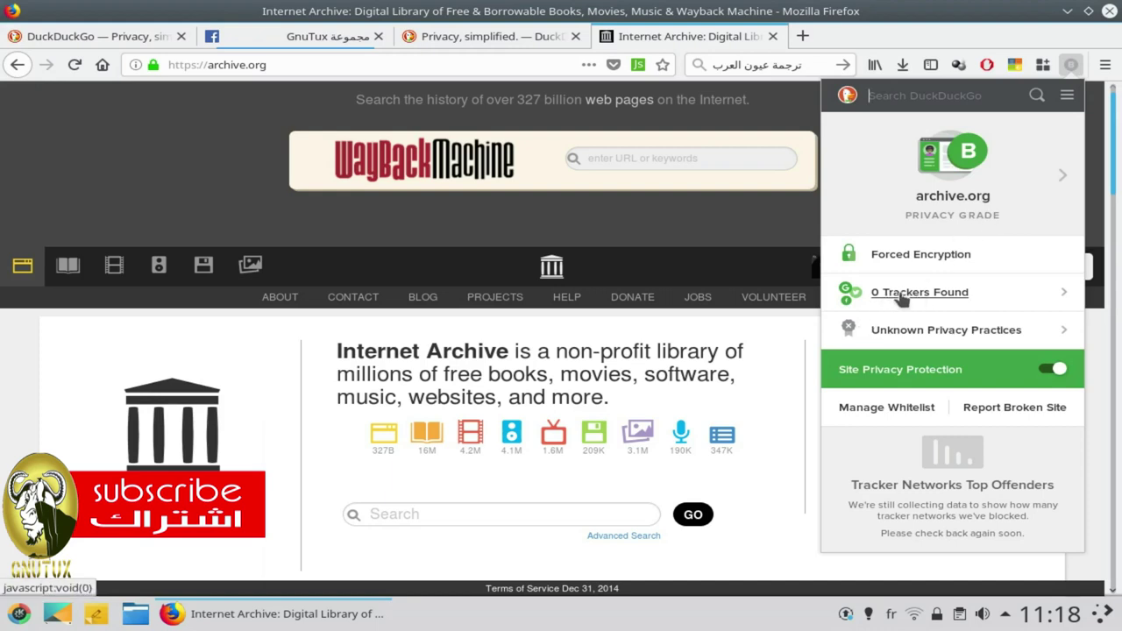
{"action": "left_click", "coordinate": [914, 330]}
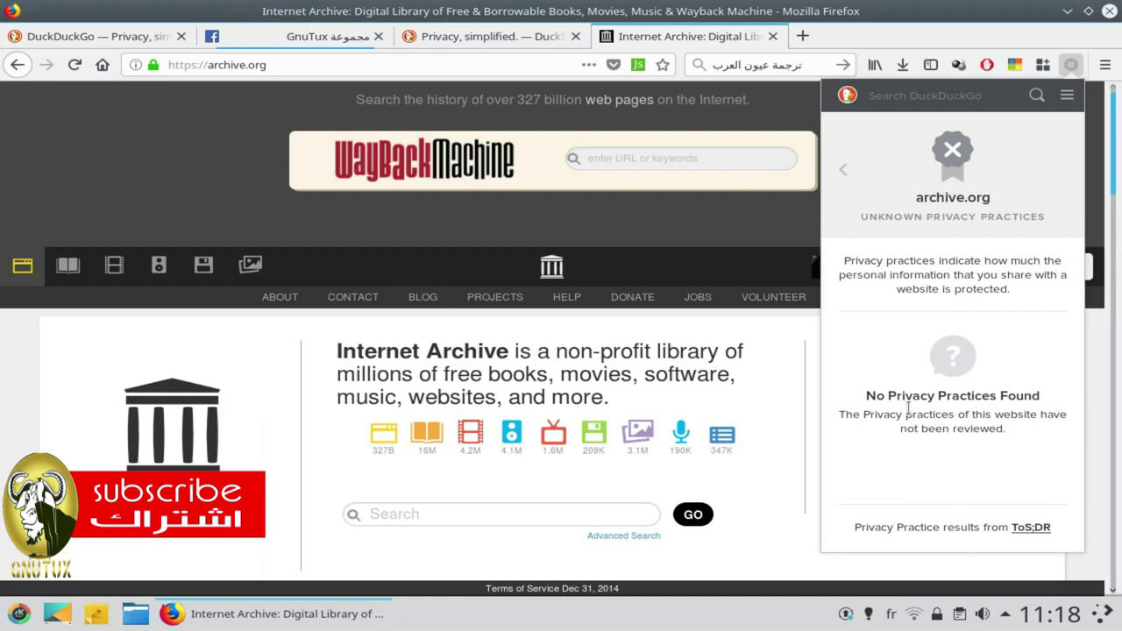
{"action": "left_click", "coordinate": [843, 180]}
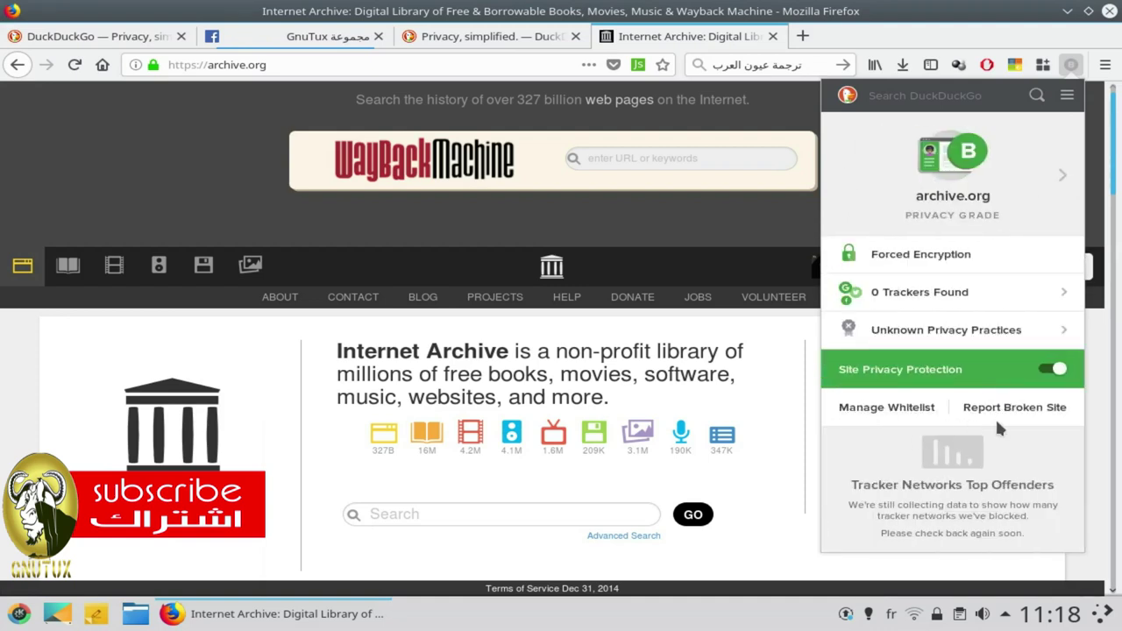
{"action": "left_click", "coordinate": [804, 37]}
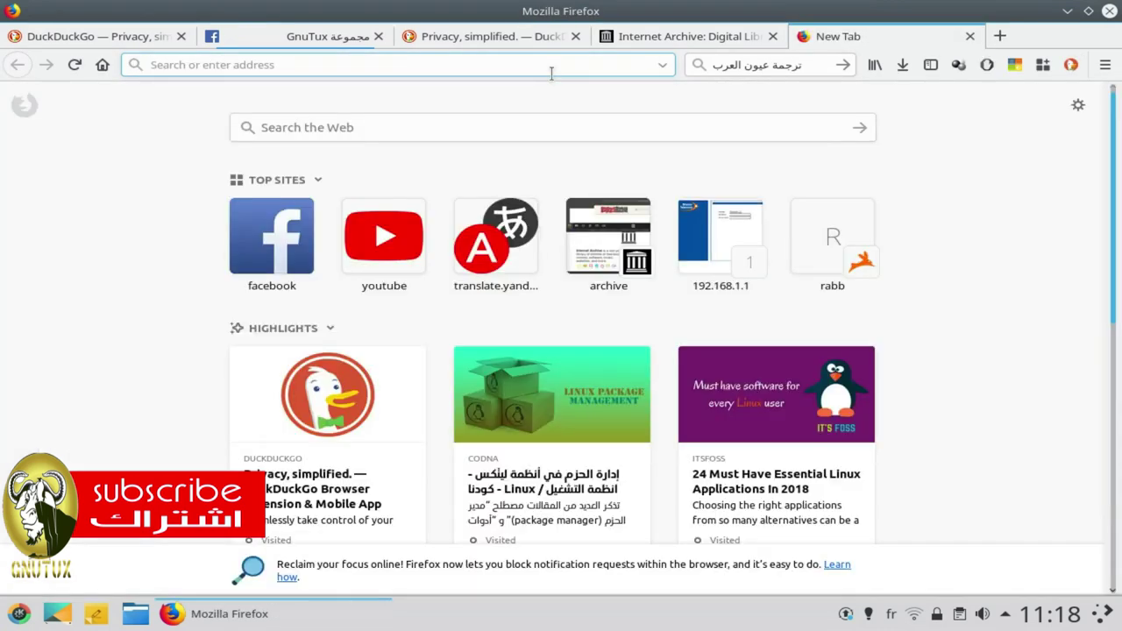
Load redhat.com in the new tab's address bar.
{"action": "type", "text": "redha"}
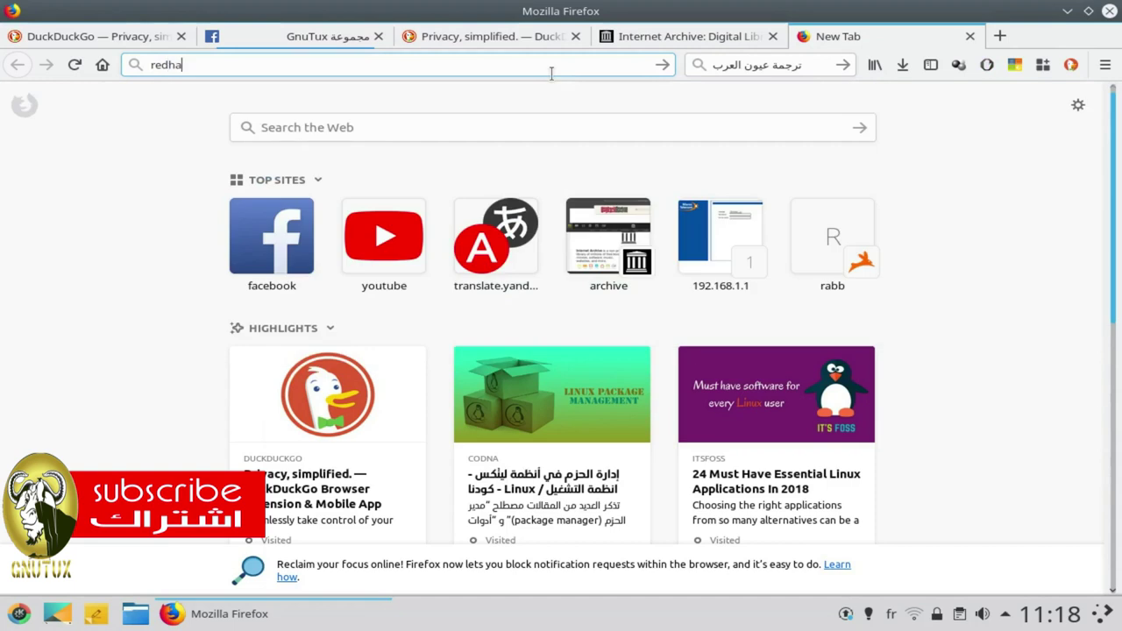
{"action": "type", "text": "t.com"}
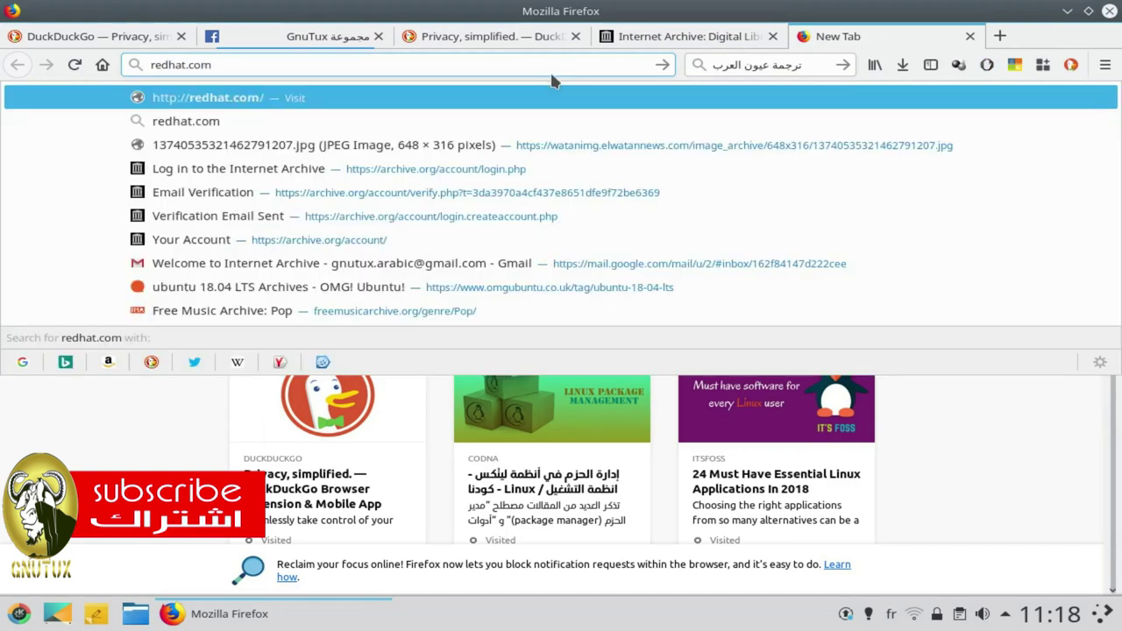
{"action": "key", "text": "Return"}
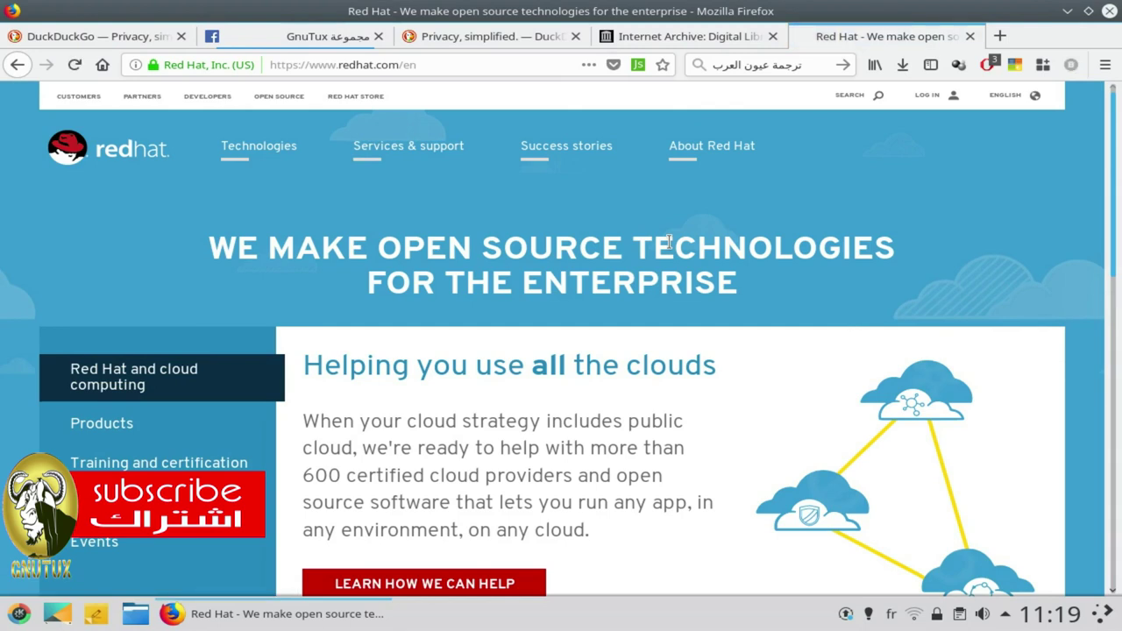
{"action": "left_click", "coordinate": [1071, 66]}
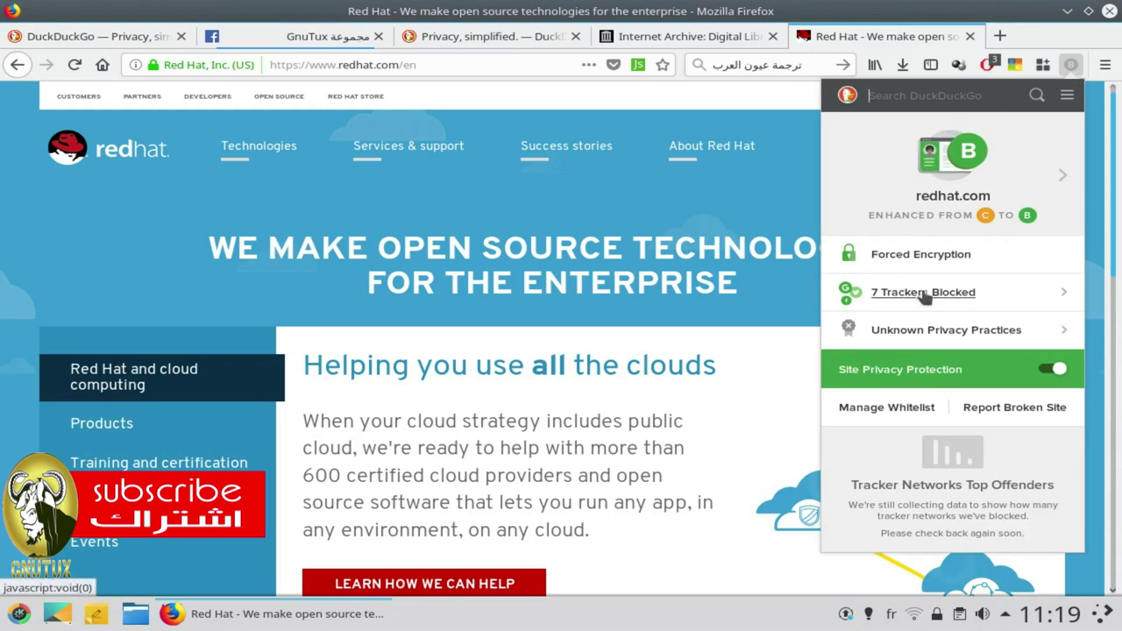
{"action": "left_click", "coordinate": [891, 296]}
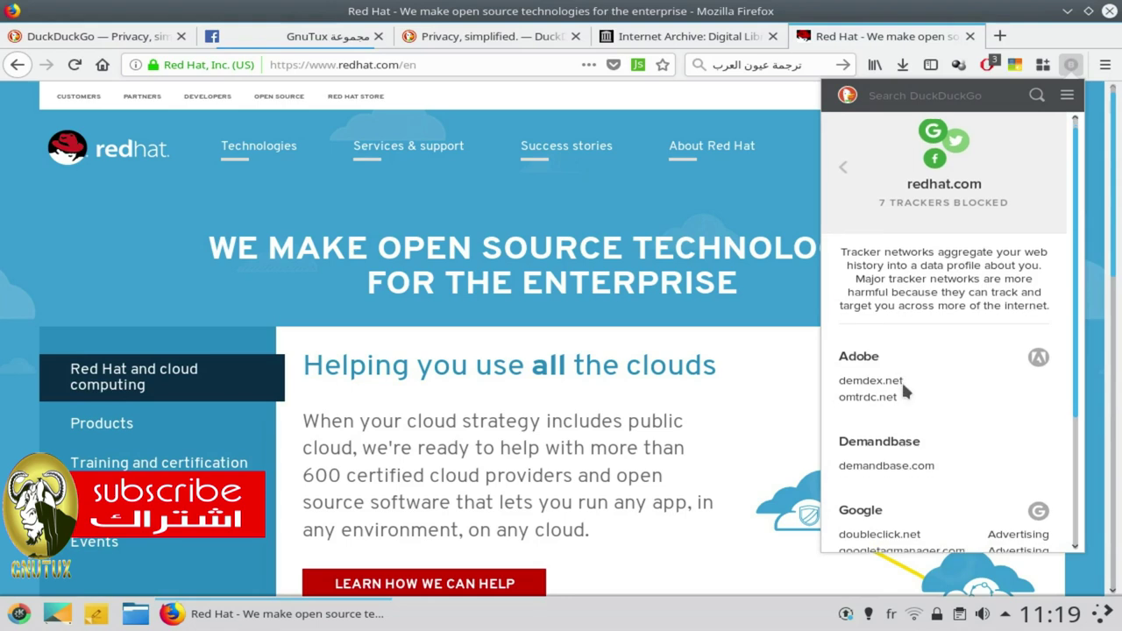
{"action": "scroll", "coordinate": [901, 380], "scroll_direction": "down", "scroll_amount": 2}
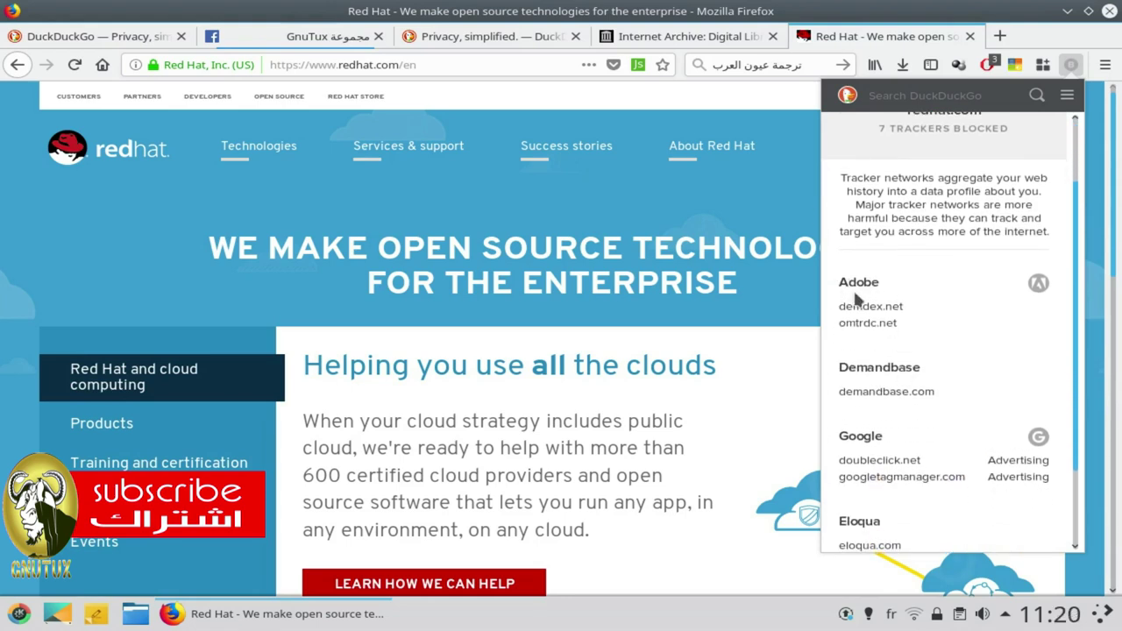
{"action": "scroll", "coordinate": [867, 338], "scroll_direction": "down", "scroll_amount": 1}
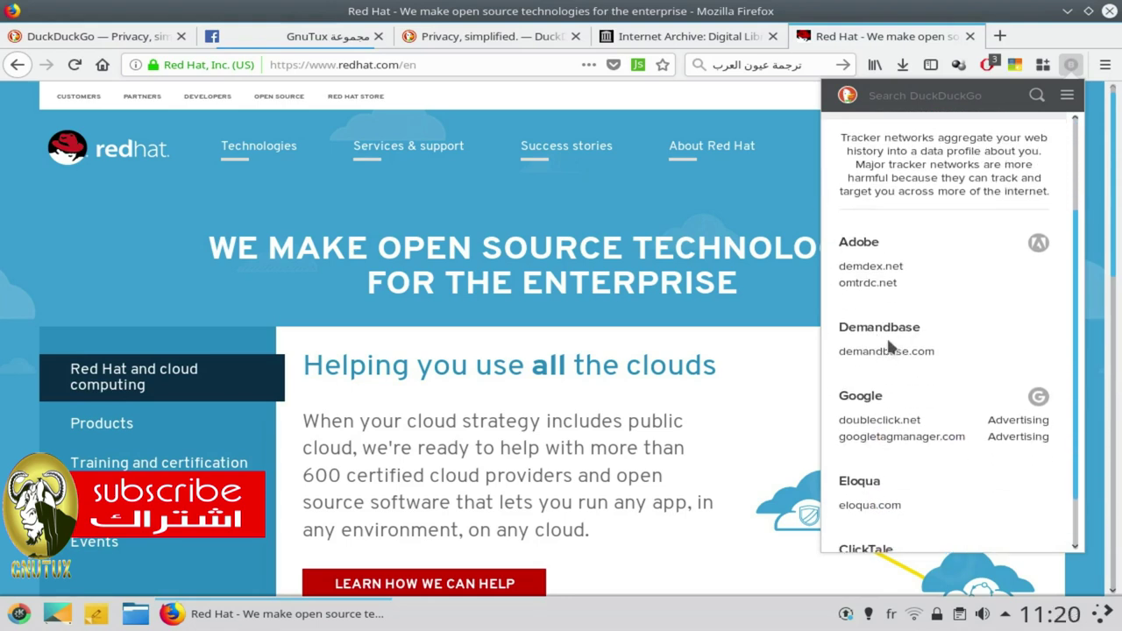
{"action": "scroll", "coordinate": [878, 331], "scroll_direction": "down", "scroll_amount": 1}
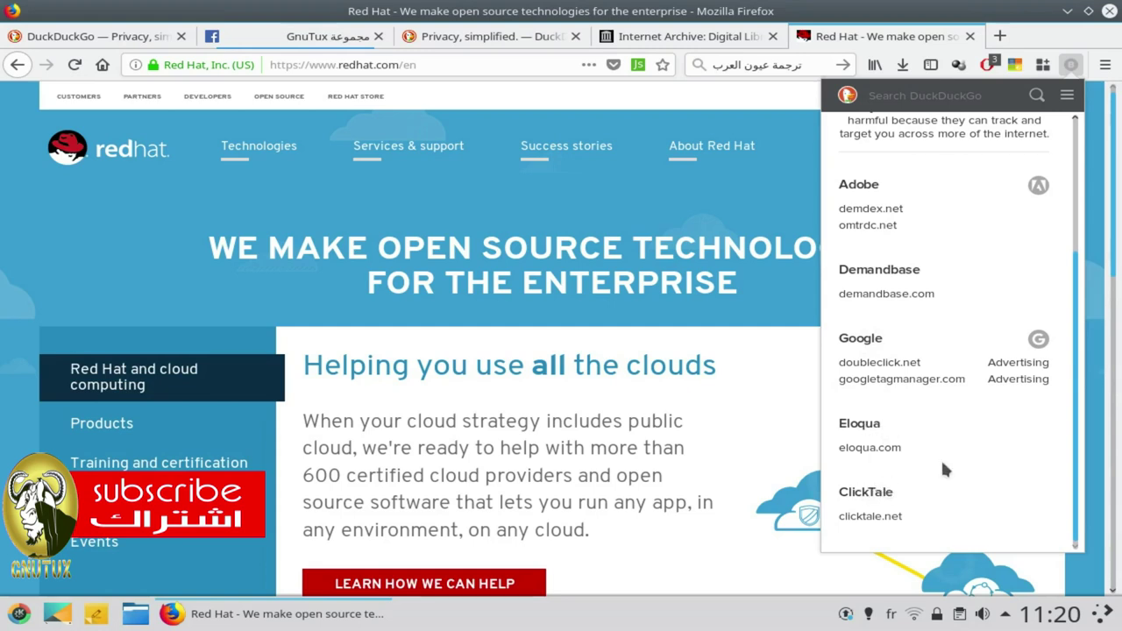
{"action": "scroll", "coordinate": [945, 470], "scroll_direction": "up", "scroll_amount": 1}
{"action": "scroll", "coordinate": [944, 470], "scroll_direction": "up", "scroll_amount": 1}
{"action": "scroll", "coordinate": [944, 468], "scroll_direction": "down", "scroll_amount": 2}
{"action": "left_click", "coordinate": [1070, 70]}
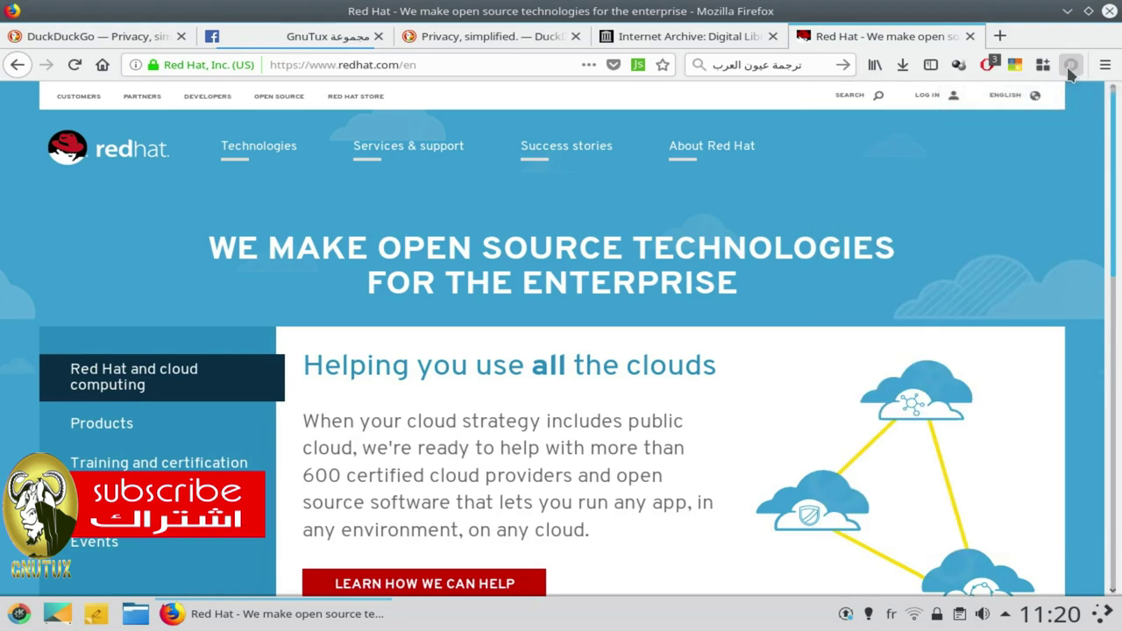
Review redhat.com's DuckDuckGo report with its unknown privacy practices, then close it.
{"action": "left_click", "coordinate": [1069, 69]}
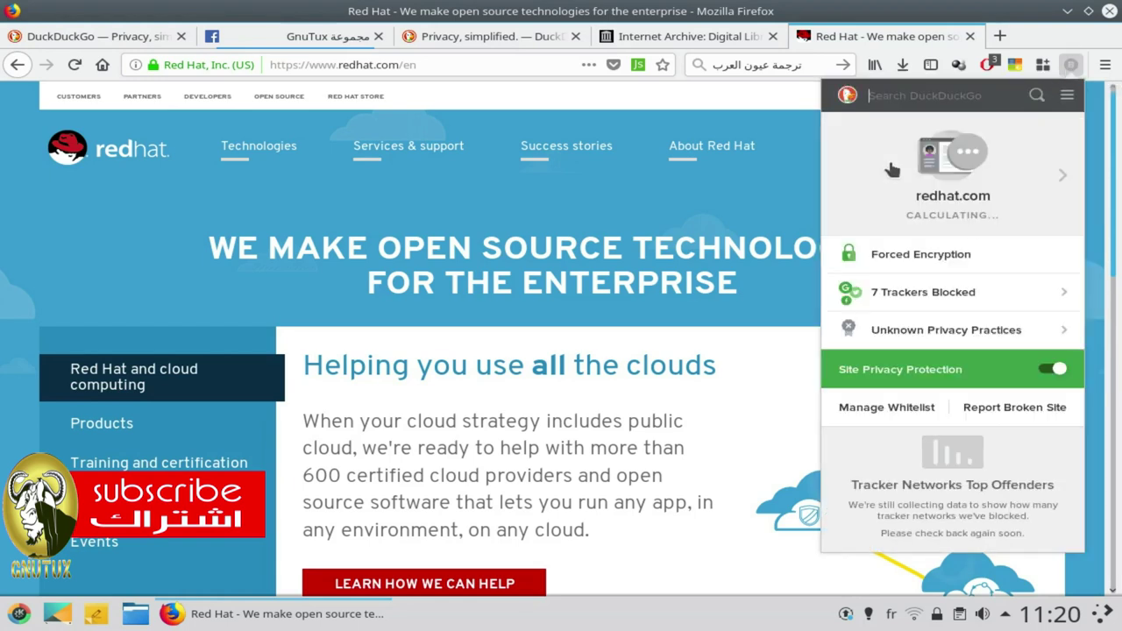
{"action": "left_click", "coordinate": [927, 333]}
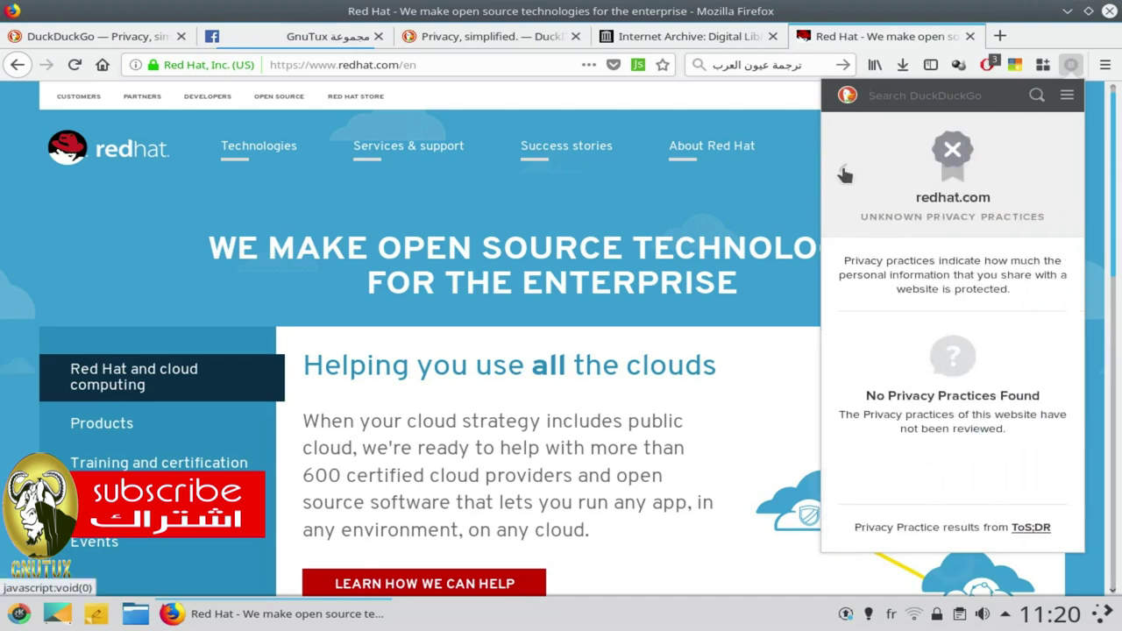
{"action": "left_click", "coordinate": [845, 174]}
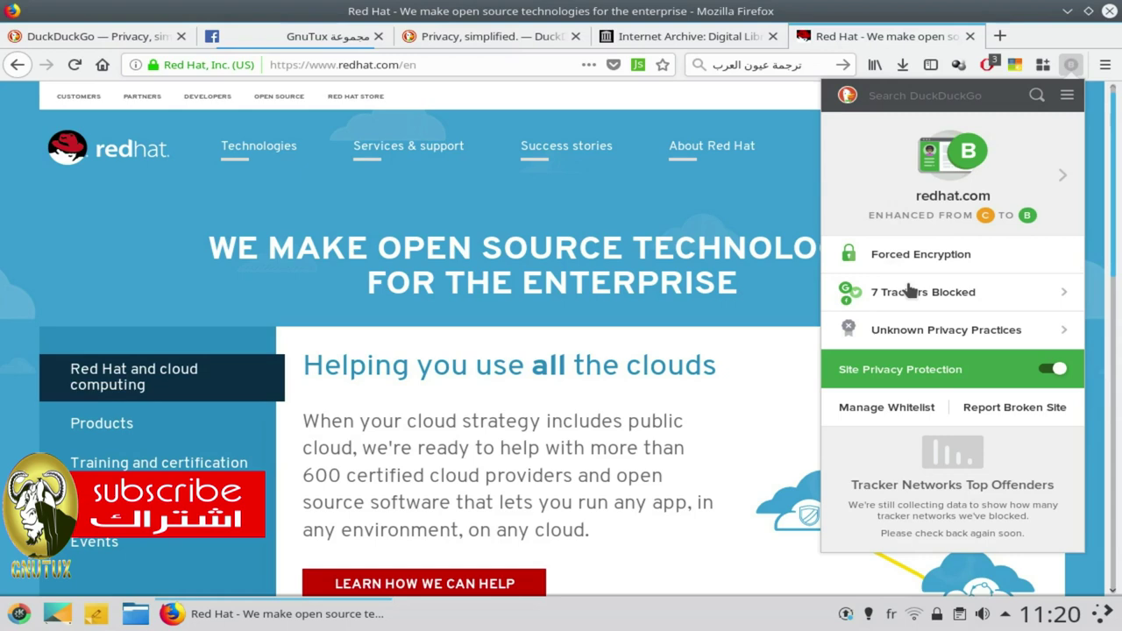
{"action": "left_click", "coordinate": [1031, 23]}
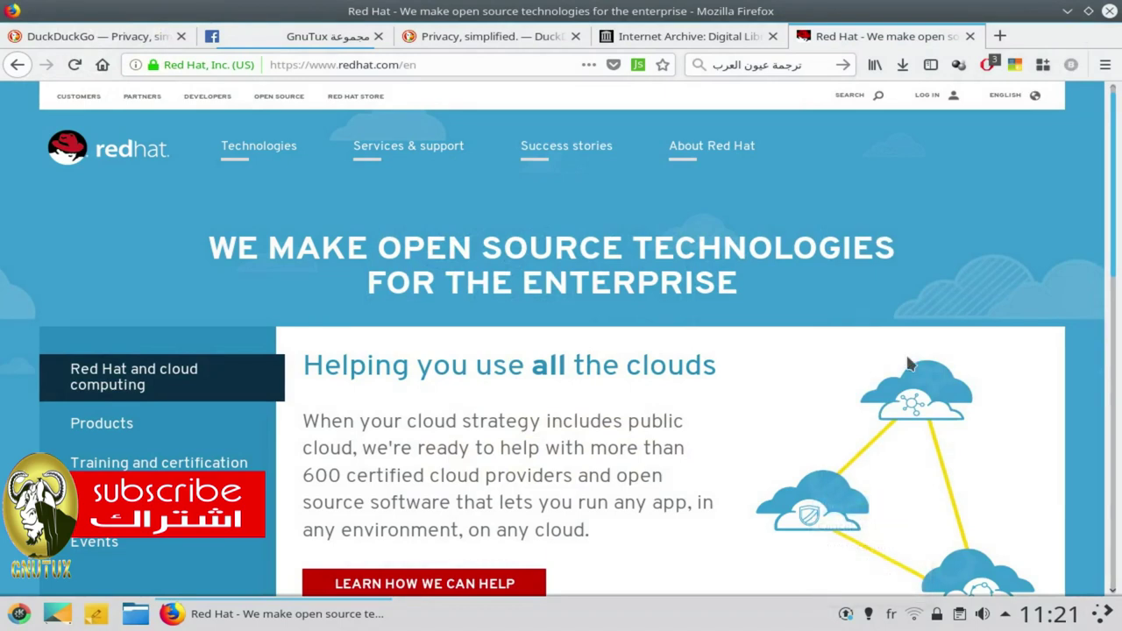
Open a new tab, clear the old search text, and load ubuntu.com.
{"action": "left_click", "coordinate": [1000, 36]}
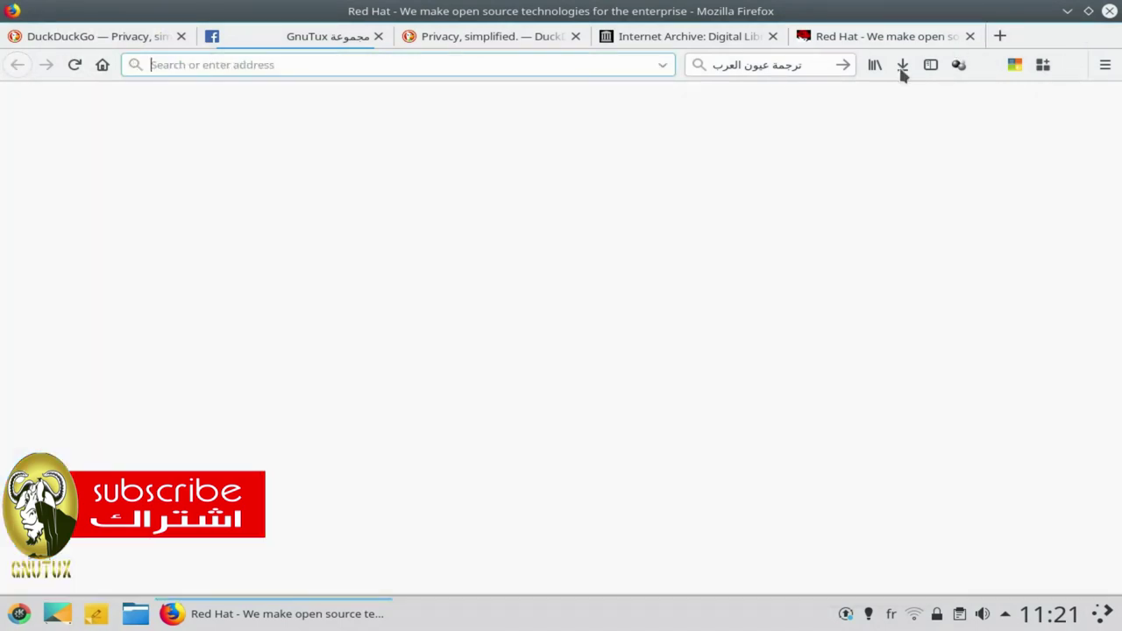
{"action": "double_click", "coordinate": [751, 70]}
{"action": "triple_click", "coordinate": [751, 70]}
{"action": "key", "text": "BackSpace"}
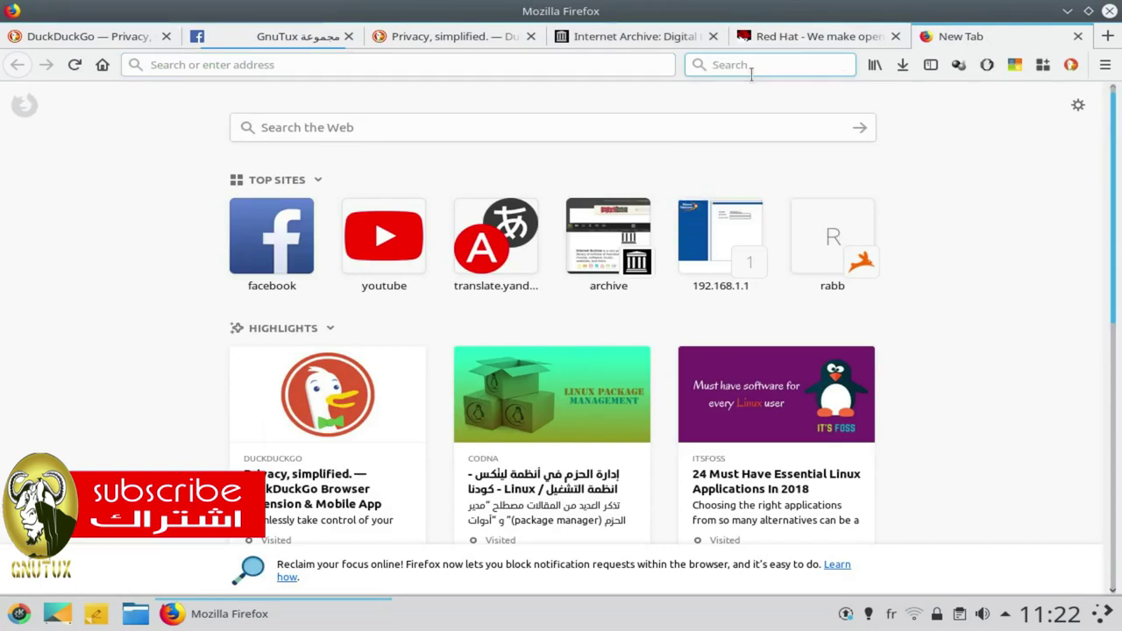
{"action": "left_click", "coordinate": [544, 73]}
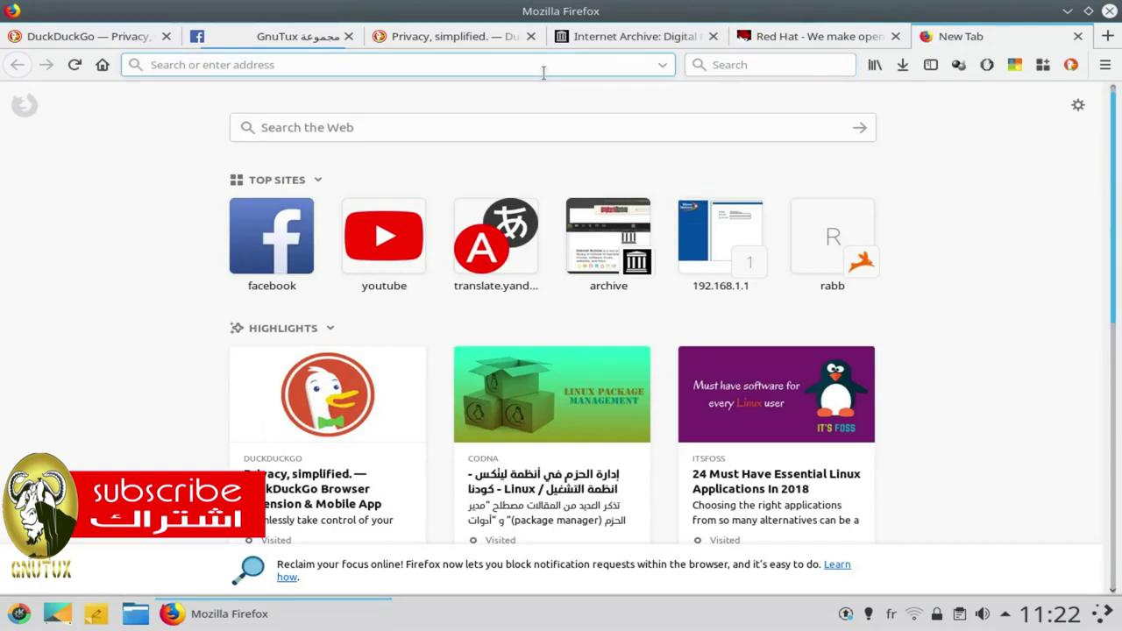
{"action": "type", "text": "ubuntu.com/"}
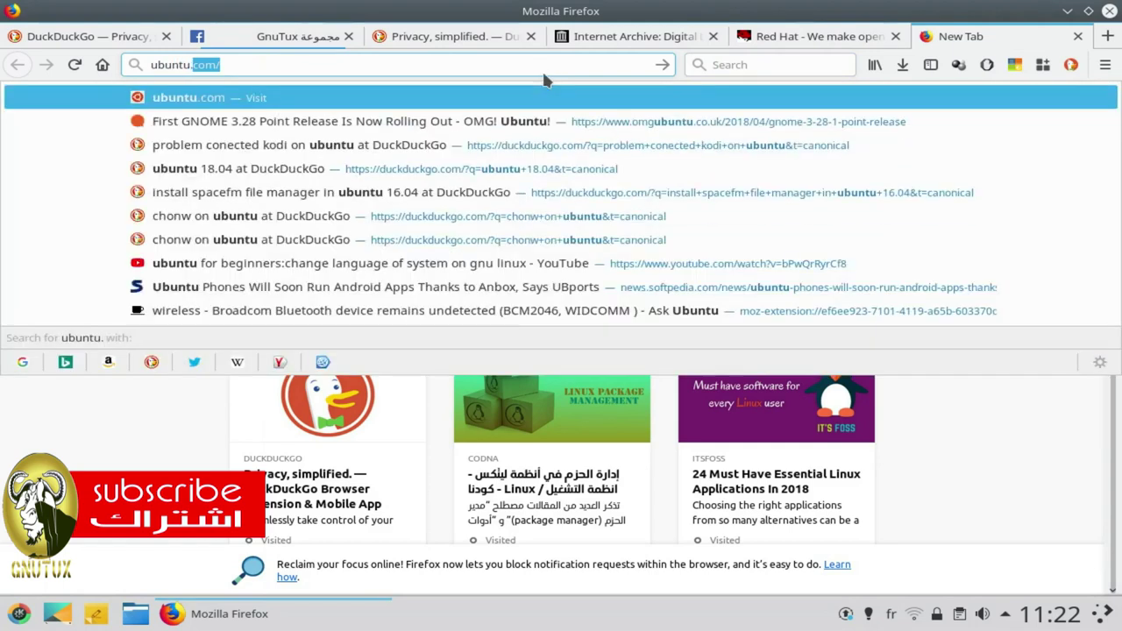
{"action": "key", "text": "Return"}
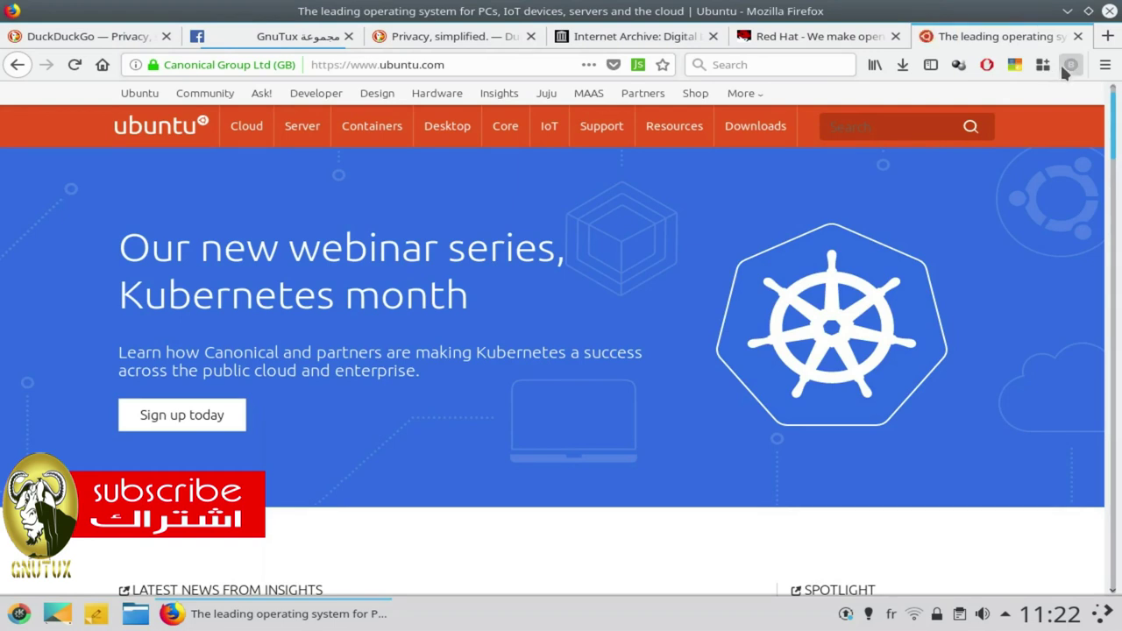
Check ubuntu.com's DuckDuckGo report, noting the one blocked tracker googletagmanager.com.
{"action": "left_click", "coordinate": [1064, 66]}
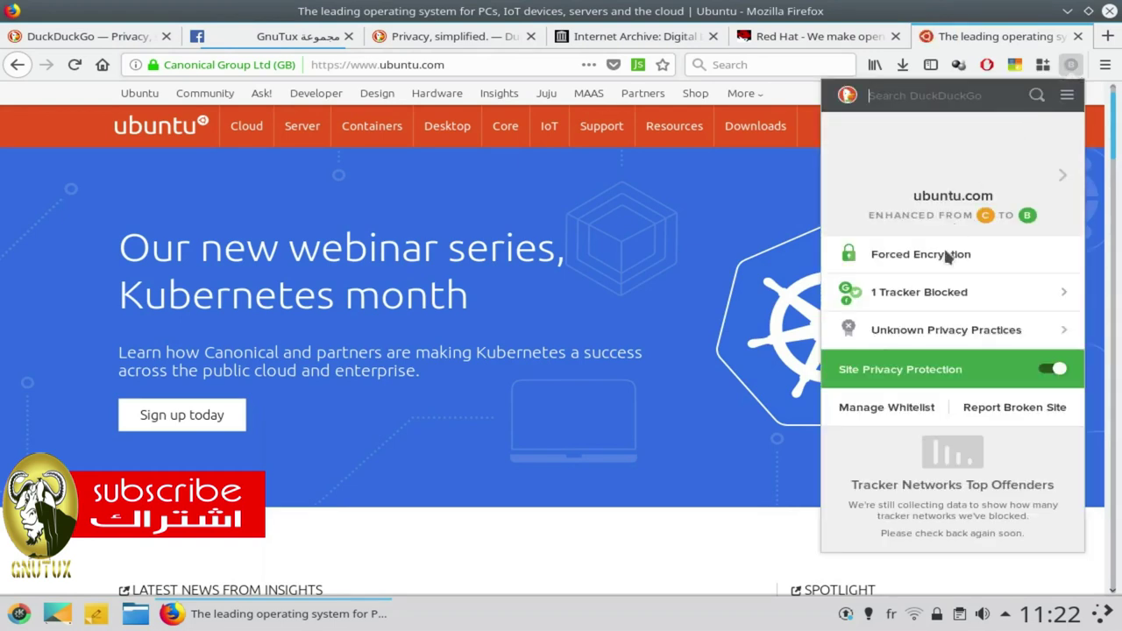
{"action": "left_click", "coordinate": [911, 299]}
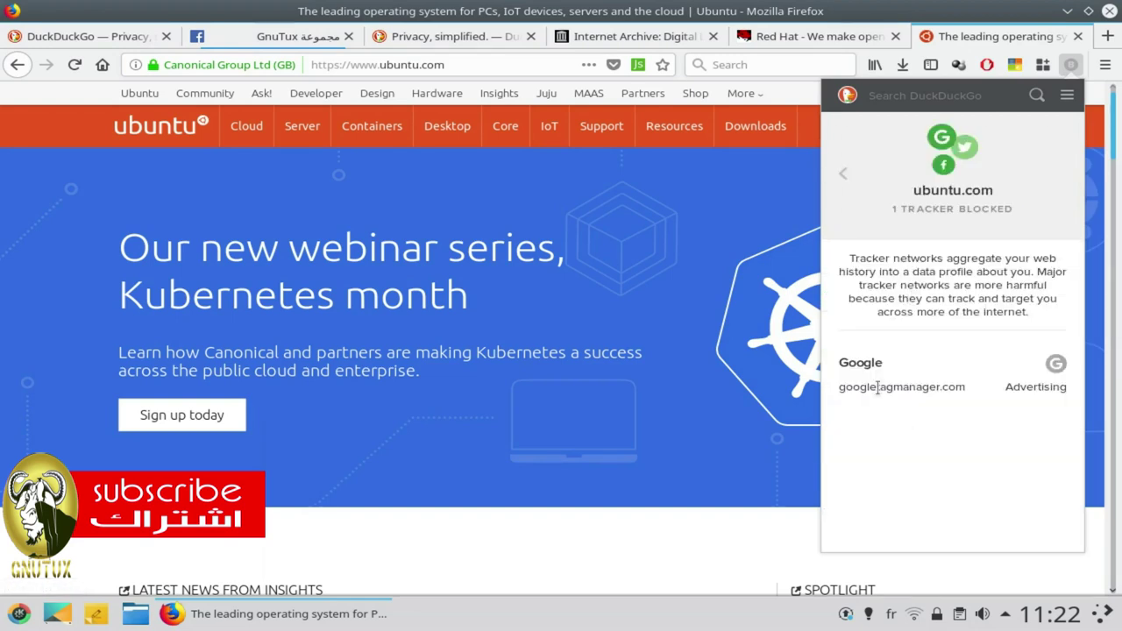
{"action": "mouse_move", "coordinate": [867, 387]}
{"action": "left_mouse_down"}
{"action": "mouse_move", "coordinate": [958, 388]}
{"action": "mouse_move", "coordinate": [833, 388]}
{"action": "left_mouse_up"}
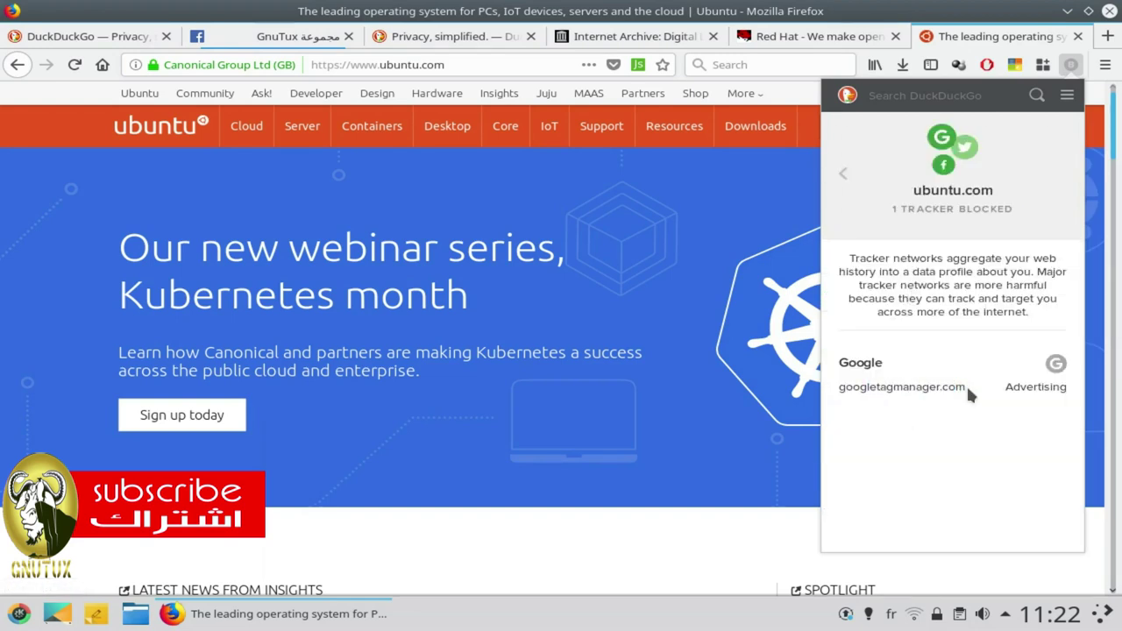
{"action": "left_click", "coordinate": [833, 424]}
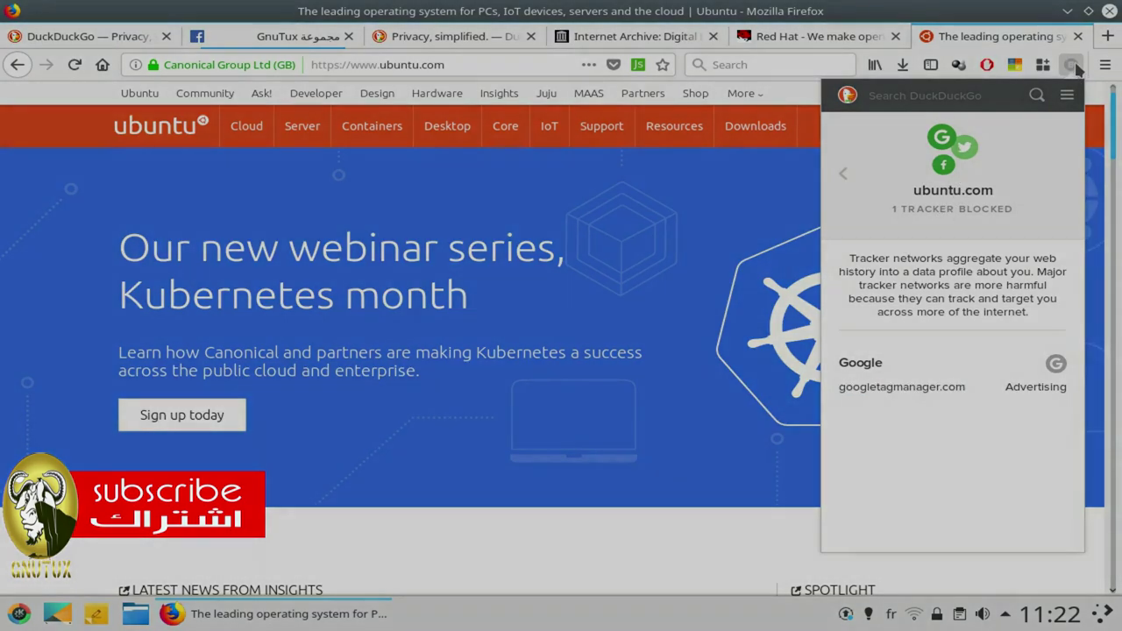
{"action": "left_click", "coordinate": [820, 221]}
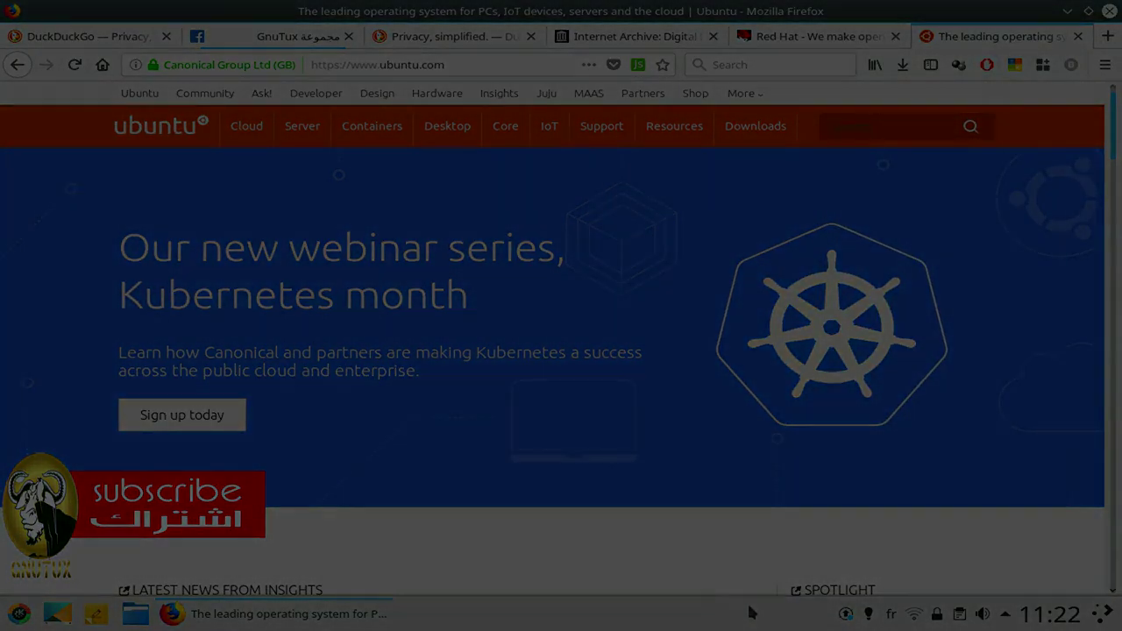